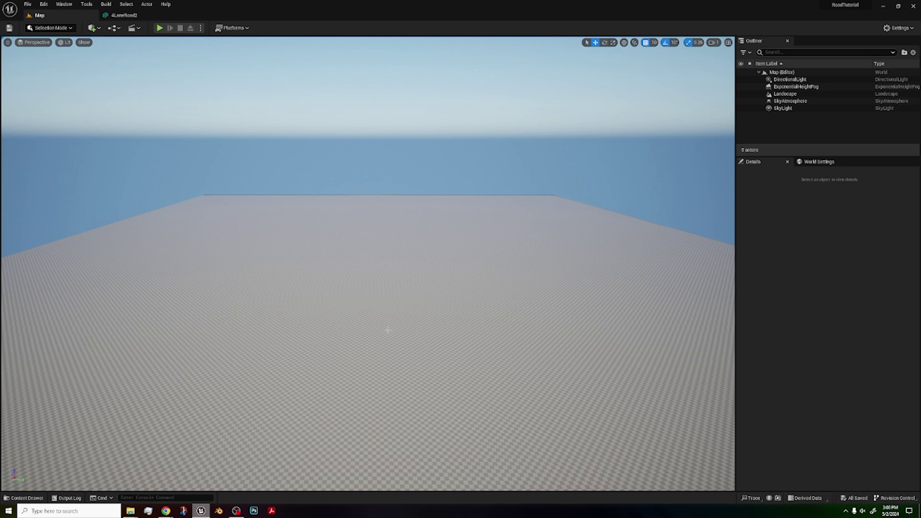
- Look through the project's Content, Asphalt_Texture and Road folders to examine their assets
{"action": "key", "text": "ctrl+space"}
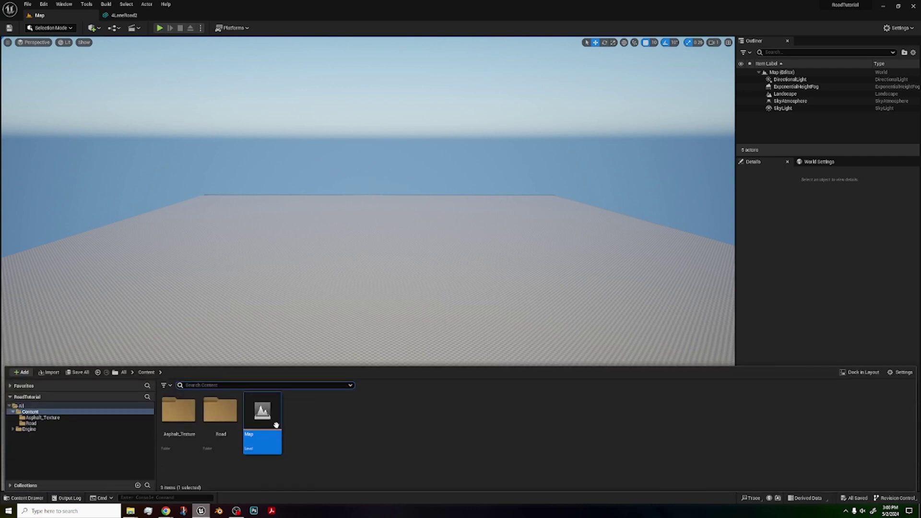
{"action": "left_click", "coordinate": [63, 418]}
{"action": "left_click", "coordinate": [61, 412]}
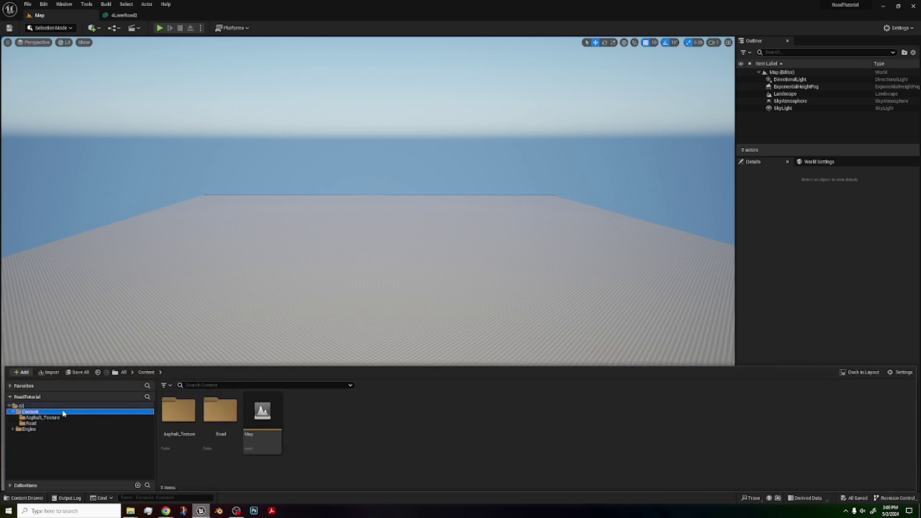
{"action": "left_click", "coordinate": [68, 420]}
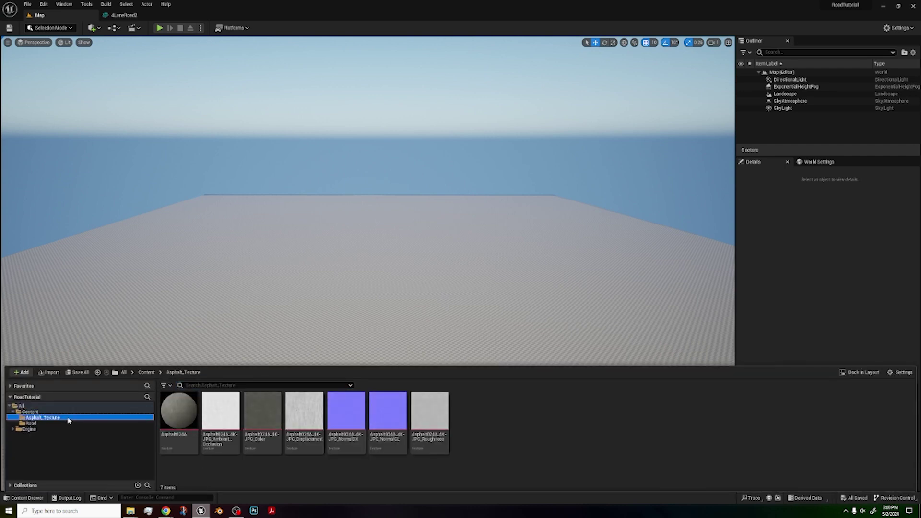
{"action": "left_click", "coordinate": [70, 425]}
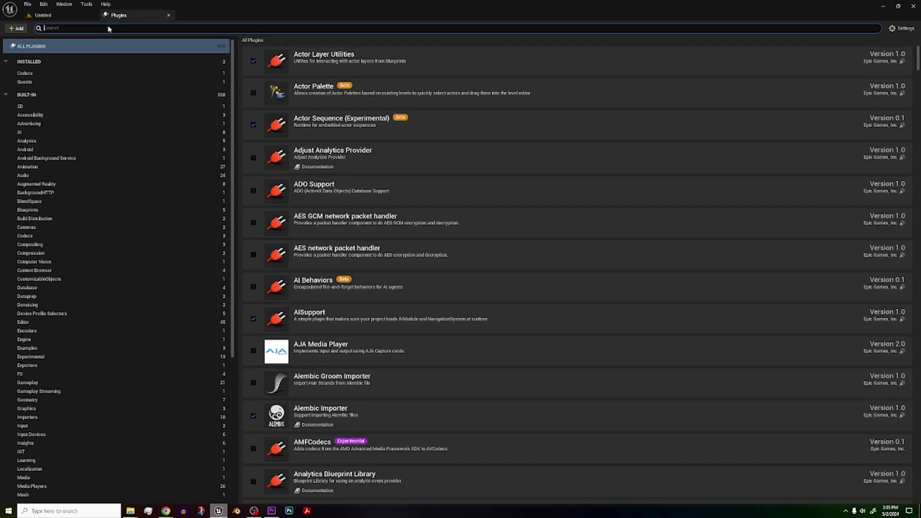
- Search the plugins for "chaos" and enable the experimental ChaosVehiclesPlugin
{"action": "left_click", "coordinate": [44, 4]}
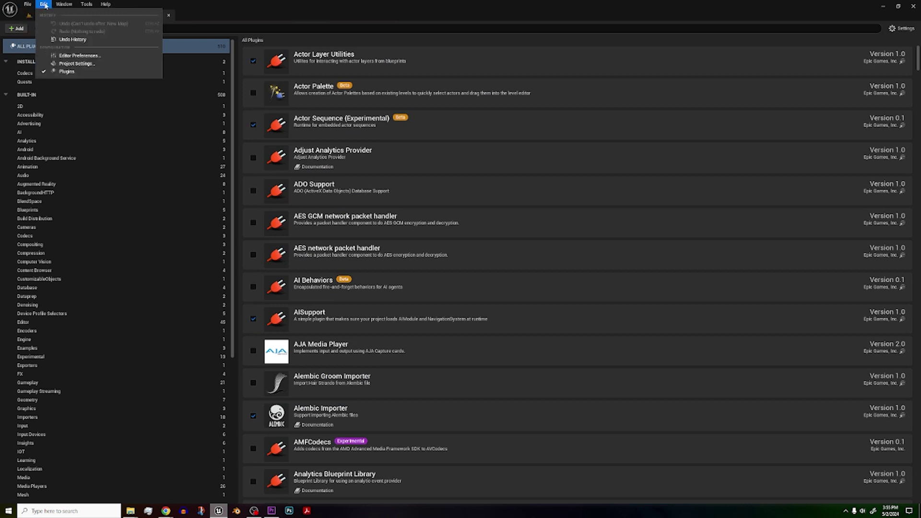
{"action": "left_click", "coordinate": [66, 71]}
{"action": "type", "text": "chaos"}
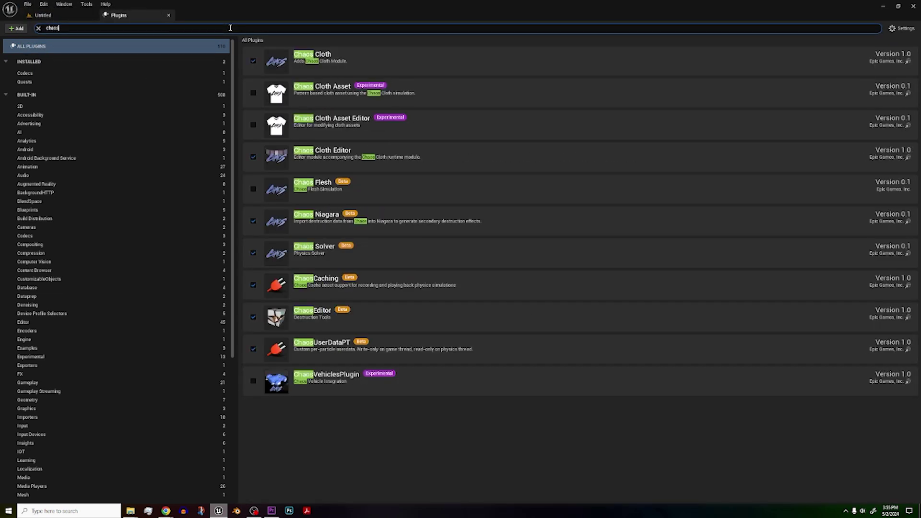
{"action": "left_click", "coordinate": [253, 381]}
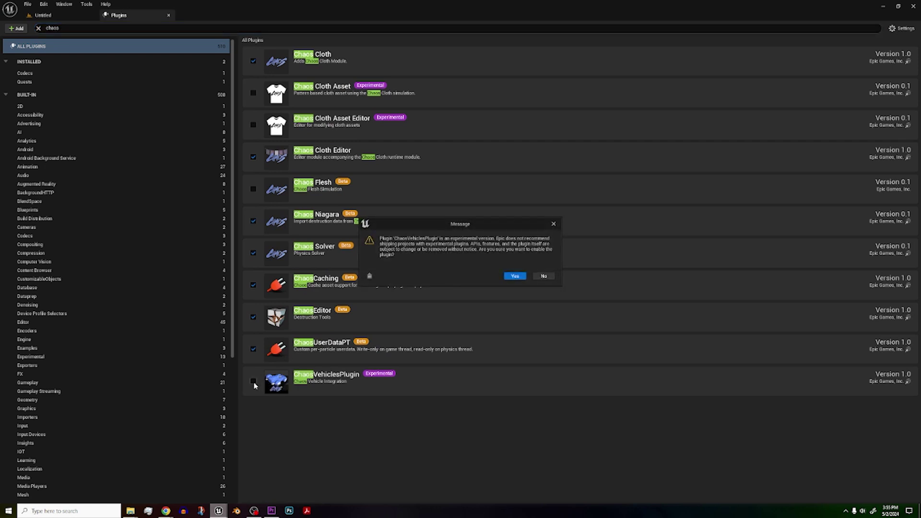
{"action": "left_click", "coordinate": [520, 279]}
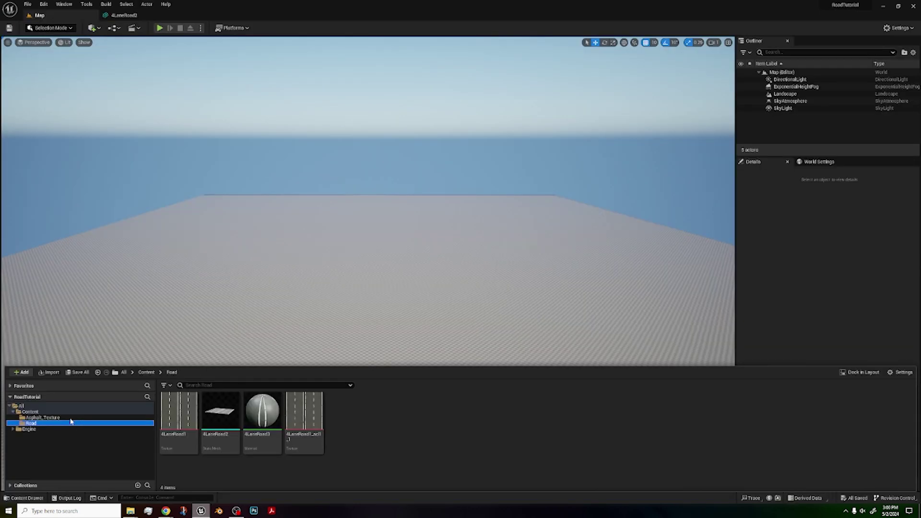
- Create a material named M_AsphaltIntersection in the Asphalt_Texture folder and save it
{"action": "left_click", "coordinate": [48, 418]}
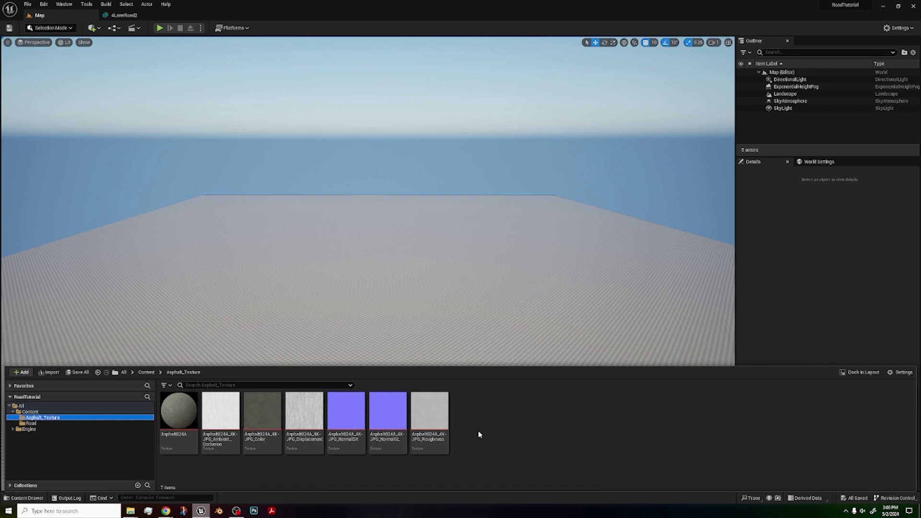
{"action": "right_click", "coordinate": [478, 438]}
{"action": "left_click", "coordinate": [497, 255]}
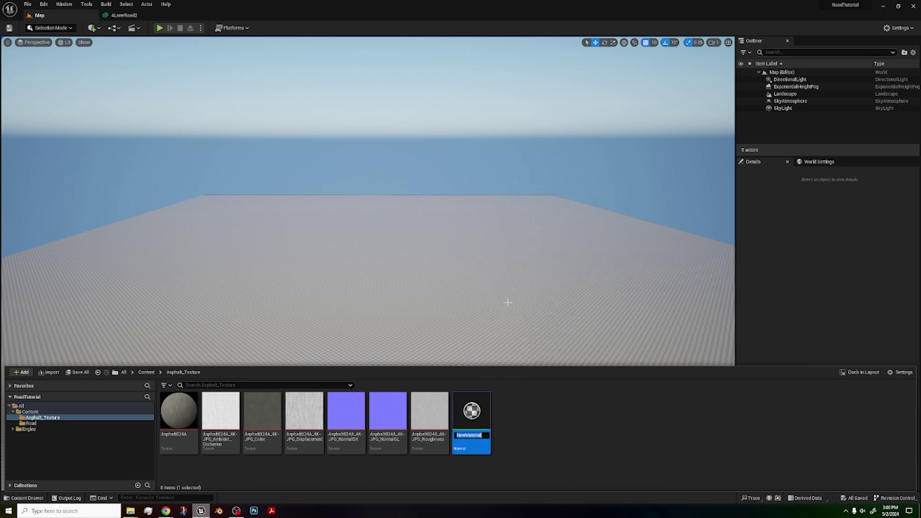
{"action": "type", "text": "M"}
{"action": "type", "text": "_"}
{"action": "type", "text": "Asph"}
{"action": "type", "text": "altIntersection"}
{"action": "key", "text": "Return"}
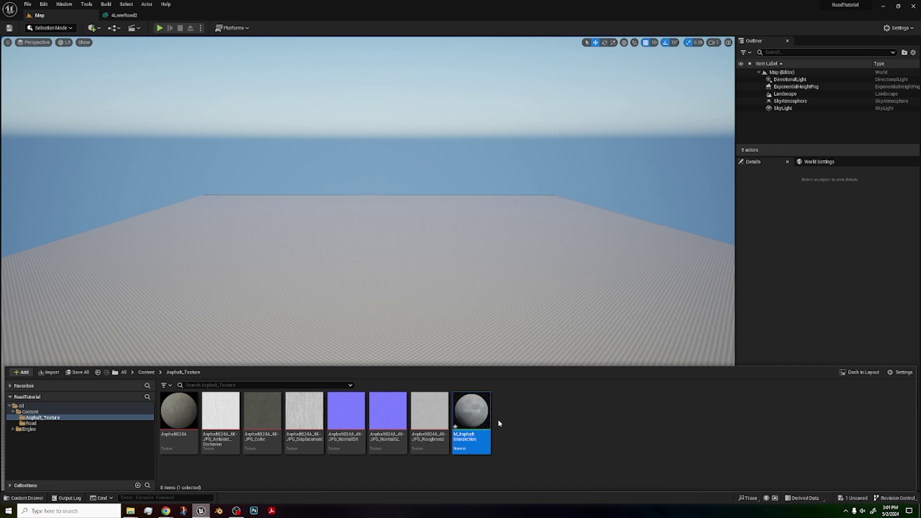
{"action": "right_click", "coordinate": [486, 419]}
{"action": "left_click", "coordinate": [518, 315]}
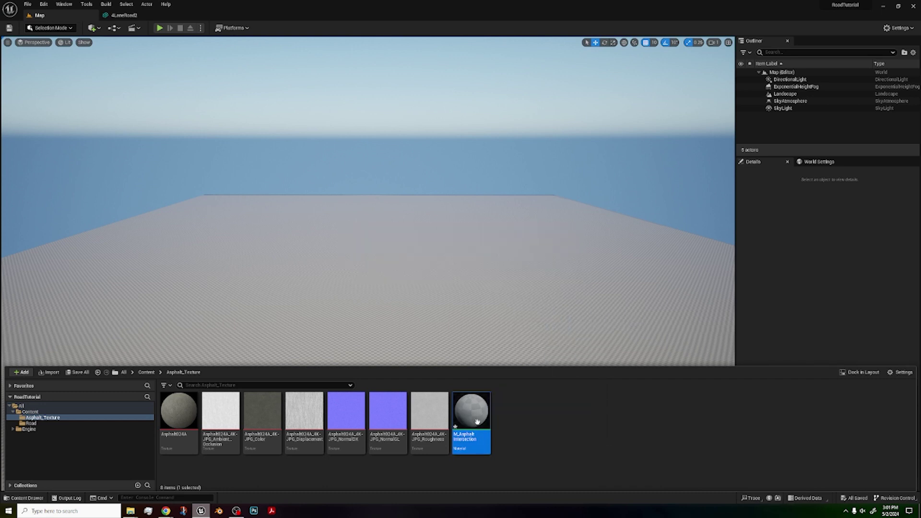
- Open M_AsphaltIntersection, add the asphalt Ambient Occlusion, Color, Displacement, NormalDX and Roughness textures to its graph, and spread the sample nodes apart
{"action": "double_click", "coordinate": [470, 416]}
{"action": "key", "text": "ctrl+space"}
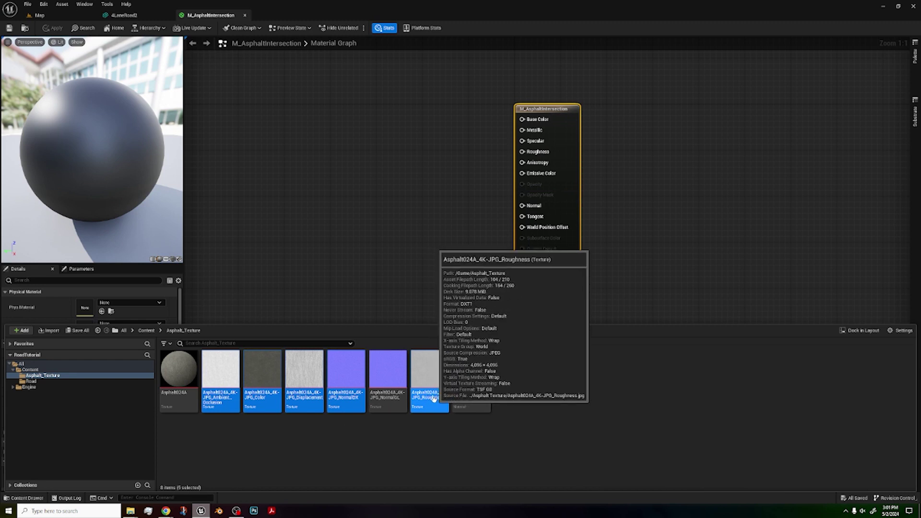
{"action": "left_click_drag", "start_coordinate": [433, 401], "coordinate": [252, 95]}
{"action": "left_click_drag", "start_coordinate": [422, 204], "coordinate": [274, 231]}
{"action": "left_click_drag", "start_coordinate": [414, 215], "coordinate": [258, 347]}
{"action": "scroll", "coordinate": [356, 345], "scroll_direction": "down", "scroll_amount": 1}
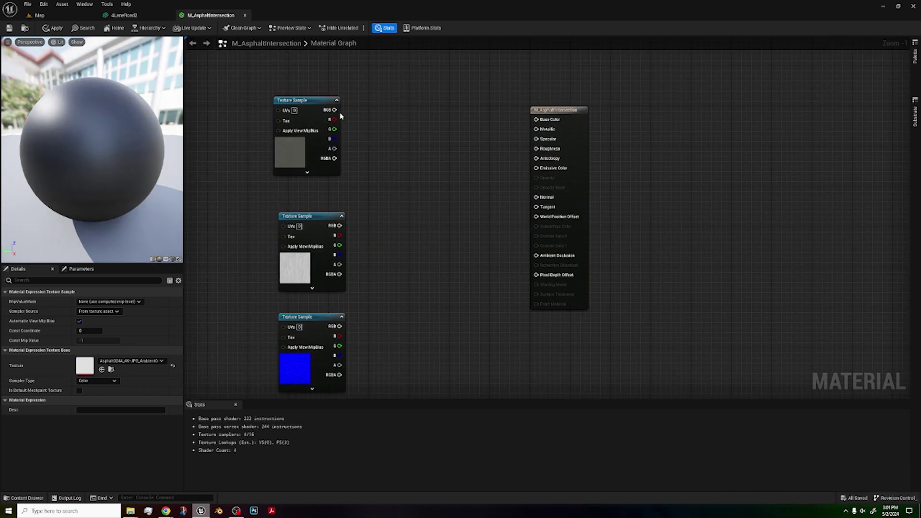
- Connect the Color texture's RGB output to Base Color and the Displacement texture's RGB output to Pixel Depth Offset
{"action": "left_click_drag", "start_coordinate": [335, 110], "coordinate": [536, 120]}
{"action": "left_click", "coordinate": [376, 291]}
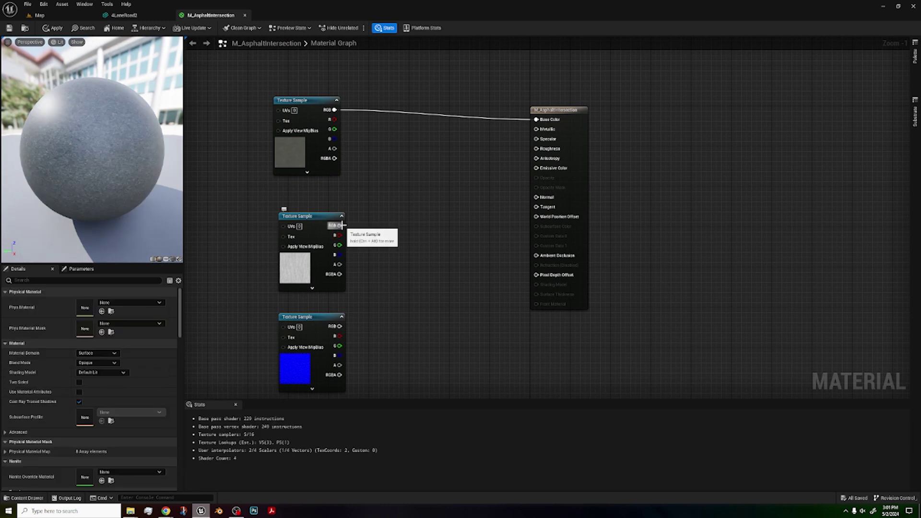
{"action": "key", "text": "ctrl+space"}
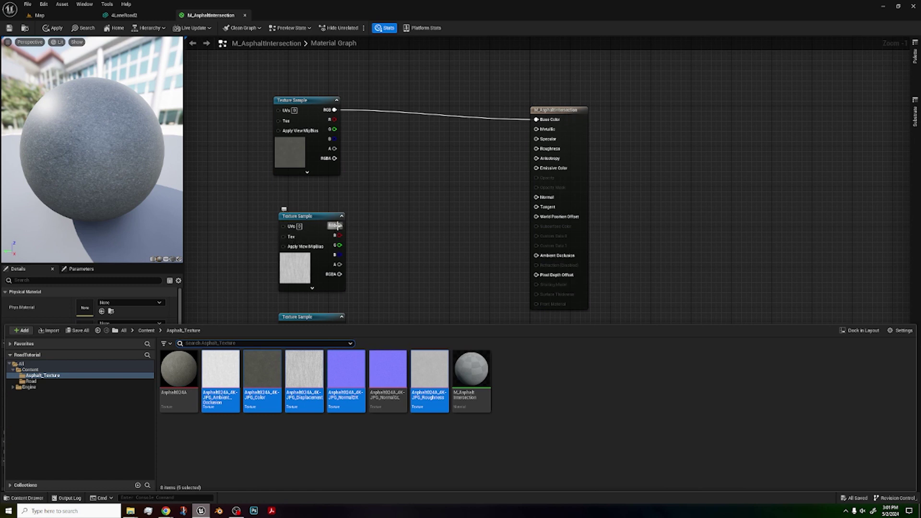
{"action": "left_click_drag", "start_coordinate": [339, 226], "coordinate": [543, 276]}
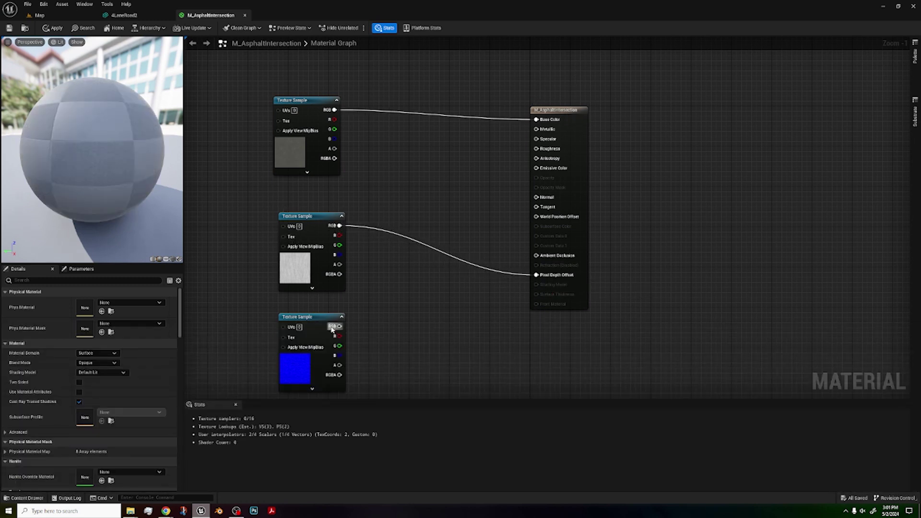
- Wire the NormalDX texture to Normal, the Ambient Occlusion texture to Ambient Occlusion, and the Roughness texture to Roughness
{"action": "left_click_drag", "start_coordinate": [339, 326], "coordinate": [537, 197]}
{"action": "right_click_drag", "start_coordinate": [456, 321], "coordinate": [459, 188]}
{"action": "scroll", "coordinate": [459, 188], "scroll_direction": "down", "scroll_amount": 1}
{"action": "left_click_drag", "start_coordinate": [363, 365], "coordinate": [528, 131]}
{"action": "right_click_drag", "start_coordinate": [487, 227], "coordinate": [457, 286]}
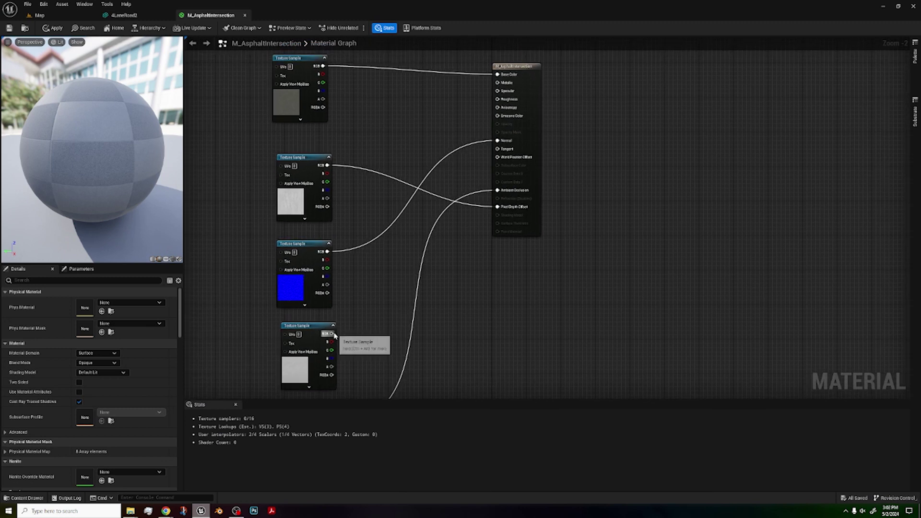
{"action": "left_click_drag", "start_coordinate": [333, 334], "coordinate": [504, 101]}
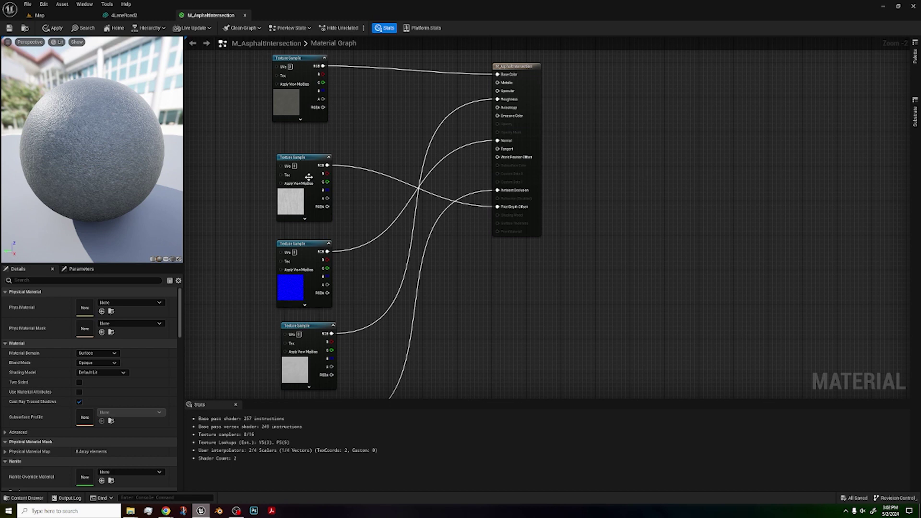
- Examine the texture connections and the asphalt surface on the material's preview sphere from several angles and distances
{"action": "right_click_drag", "start_coordinate": [479, 291], "coordinate": [523, 173]}
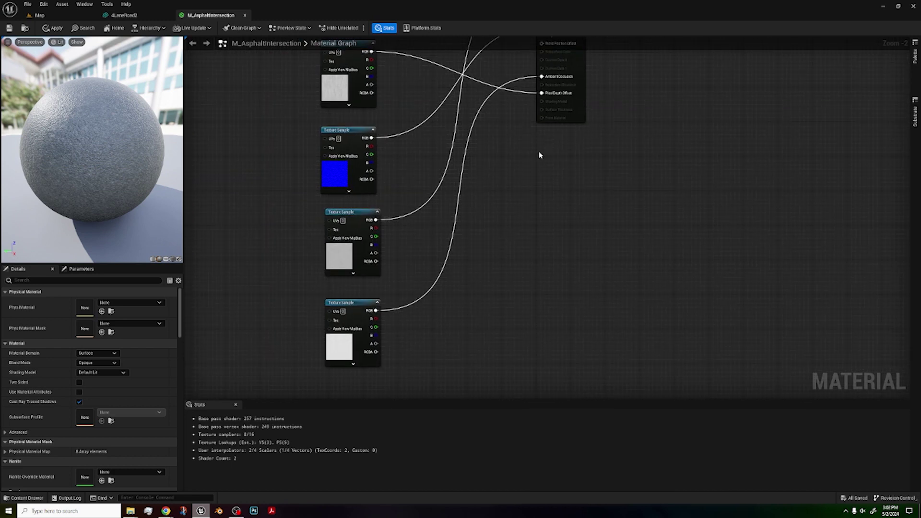
{"action": "scroll", "coordinate": [443, 212], "scroll_direction": "down", "scroll_amount": 1}
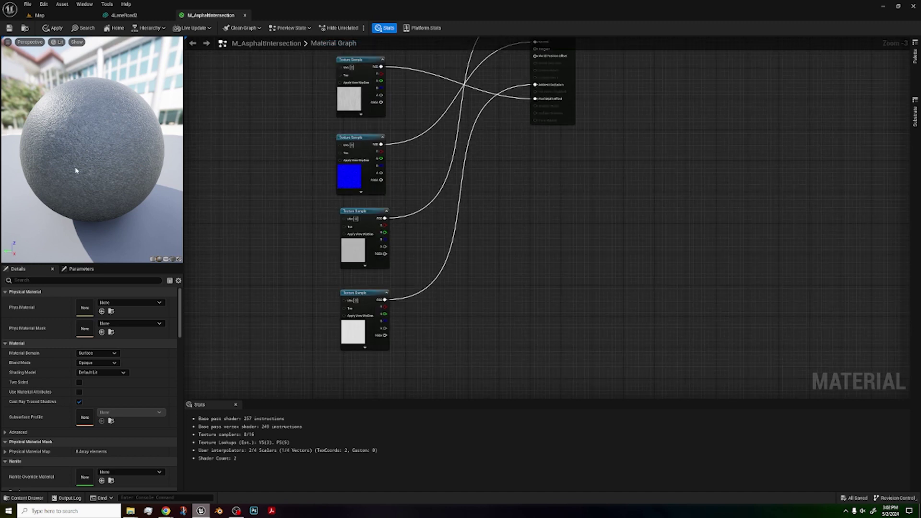
{"action": "scroll", "coordinate": [76, 170], "scroll_direction": "up", "scroll_amount": 5}
{"action": "scroll", "coordinate": [82, 164], "scroll_direction": "down", "scroll_amount": 6}
{"action": "left_click_drag", "start_coordinate": [82, 164], "coordinate": [43, 159]}
{"action": "right_click_drag", "start_coordinate": [95, 156], "coordinate": [94, 137]}
{"action": "scroll", "coordinate": [91, 148], "scroll_direction": "down", "scroll_amount": 5}
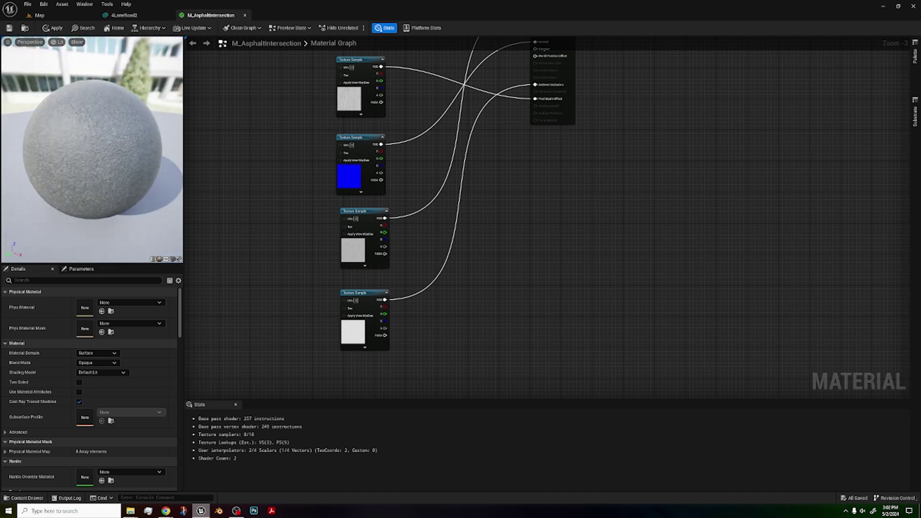
{"action": "left_click_drag", "start_coordinate": [72, 149], "coordinate": [125, 154]}
- Move the Displacement sample to the bottom of the graph, the Roughness sample beneath the Color sample, and the Normal sample lower down
{"action": "right_click_drag", "start_coordinate": [495, 152], "coordinate": [520, 158]}
{"action": "left_click_drag", "start_coordinate": [391, 85], "coordinate": [405, 382]}
{"action": "right_click_drag", "start_coordinate": [533, 158], "coordinate": [541, 221]}
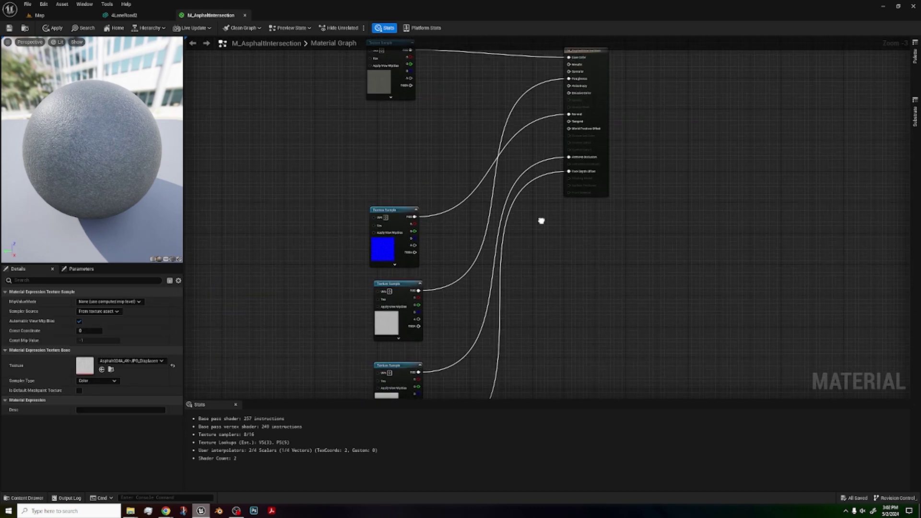
{"action": "left_click_drag", "start_coordinate": [402, 287], "coordinate": [393, 115]}
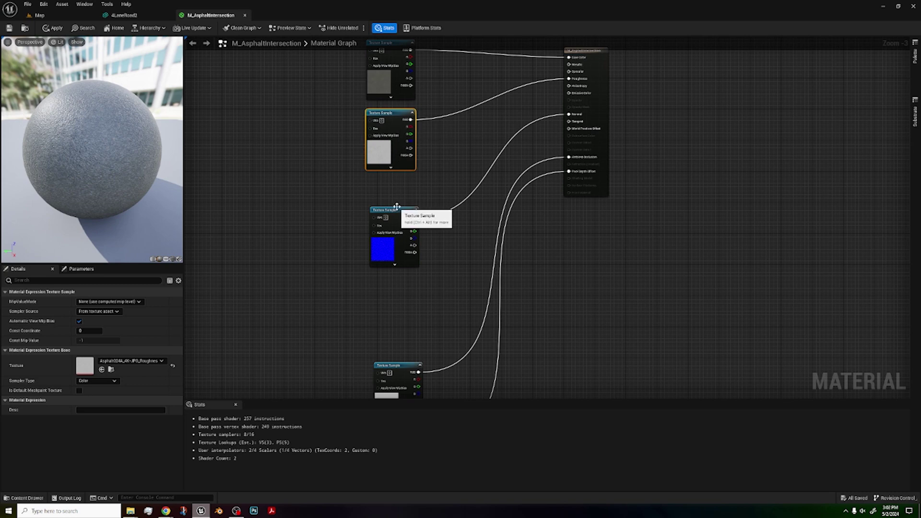
{"action": "left_click_drag", "start_coordinate": [401, 210], "coordinate": [402, 302]}
{"action": "left_click", "coordinate": [445, 179]}
- Insert a Multiply node between the Roughness texture's RGB output and the material's Roughness input
{"action": "right_click_drag", "start_coordinate": [622, 230], "coordinate": [568, 369]}
{"action": "scroll", "coordinate": [432, 245], "scroll_direction": "up", "scroll_amount": 2}
{"action": "right_click", "coordinate": [432, 246]}
{"action": "type", "text": "mult"}
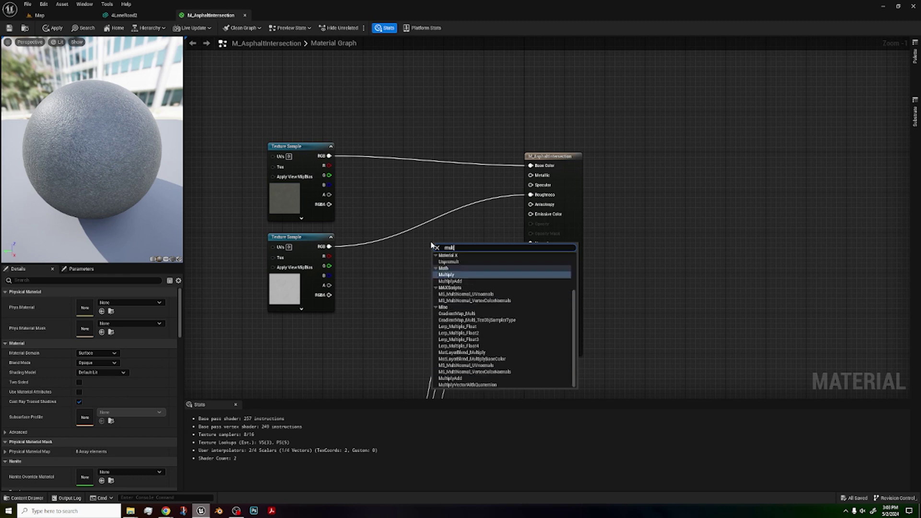
{"action": "key", "text": "Return"}
{"action": "left_click_drag", "start_coordinate": [457, 251], "coordinate": [444, 246]}
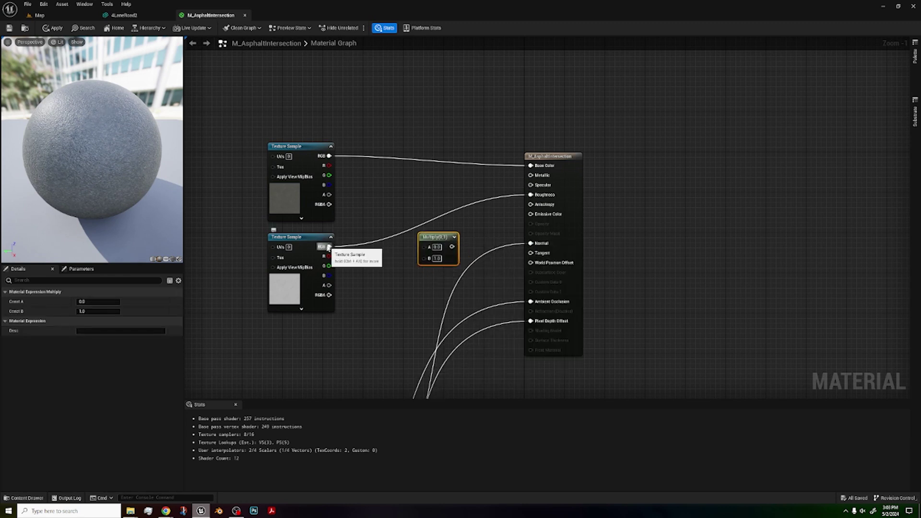
{"action": "left_click", "coordinate": [329, 247], "text": "alt"}
{"action": "left_click_drag", "start_coordinate": [329, 247], "coordinate": [531, 196]}
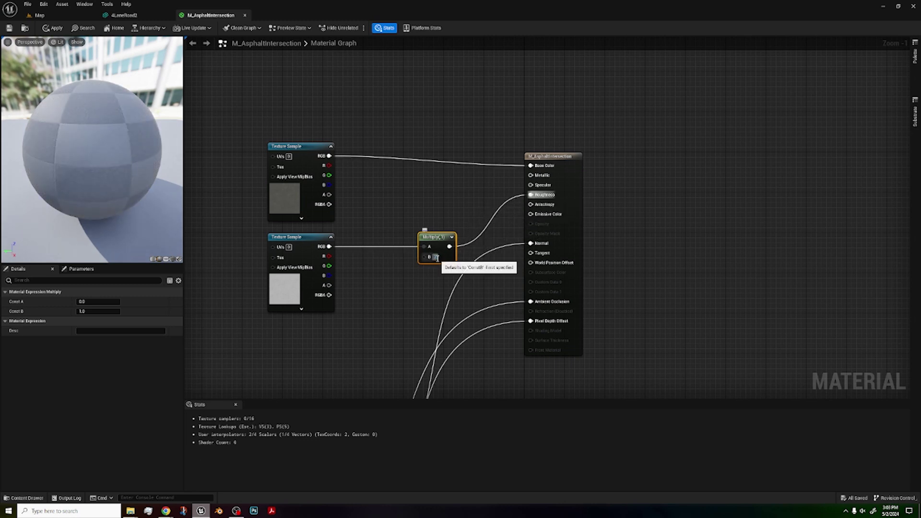
- Set the Multiply node's B value to 2
{"action": "left_click", "coordinate": [436, 257]}
{"action": "type", "text": "2"}
{"action": "key", "text": "Return"}
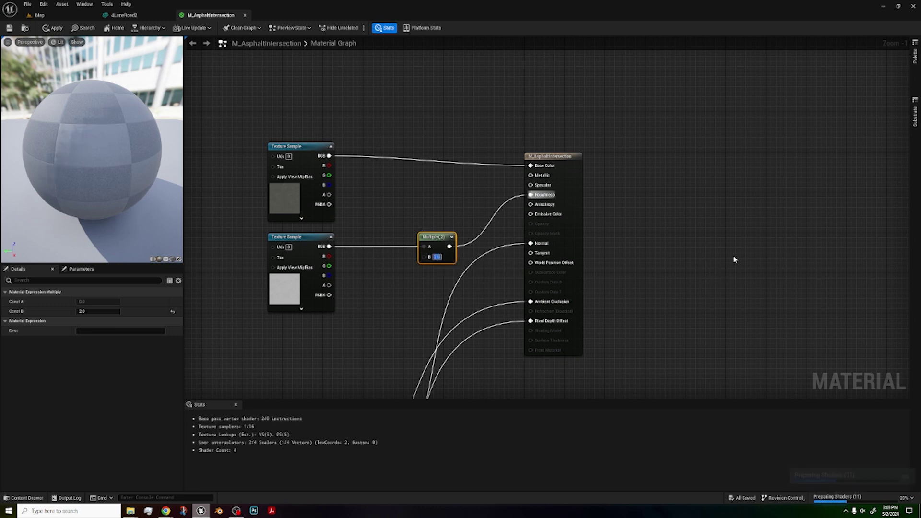
- Line up the Normal, Ambient Occlusion and Displacement samples beneath the Roughness sample in one column, and nudge the Multiply node into place
{"action": "scroll", "coordinate": [733, 259], "scroll_direction": "down", "scroll_amount": 2}
{"action": "right_click_drag", "start_coordinate": [734, 260], "coordinate": [751, 145]}
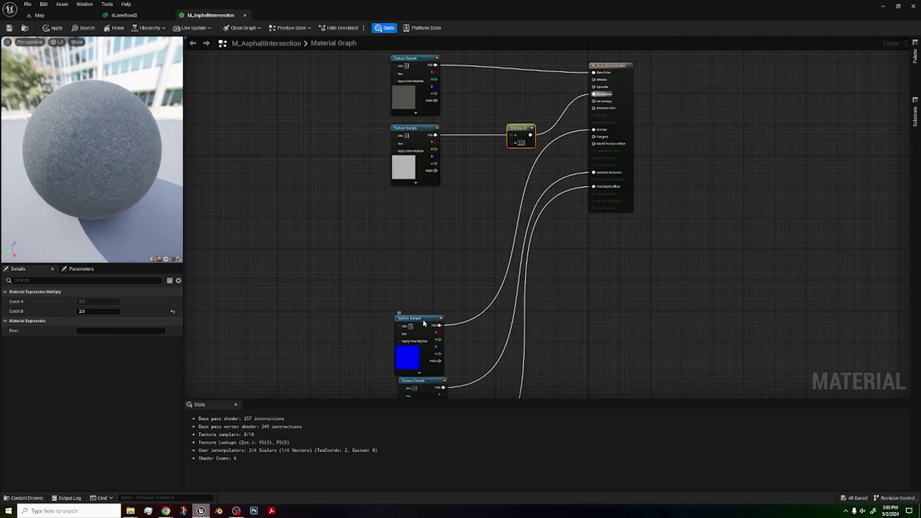
{"action": "left_click_drag", "start_coordinate": [426, 321], "coordinate": [419, 203]}
{"action": "right_click_drag", "start_coordinate": [467, 296], "coordinate": [480, 237]}
{"action": "left_click_drag", "start_coordinate": [451, 321], "coordinate": [440, 216]}
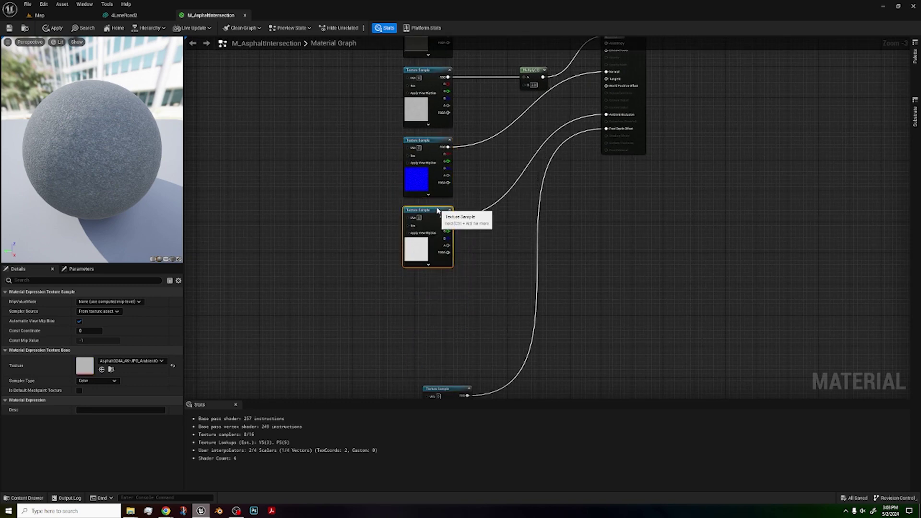
{"action": "left_click_drag", "start_coordinate": [446, 390], "coordinate": [434, 293]}
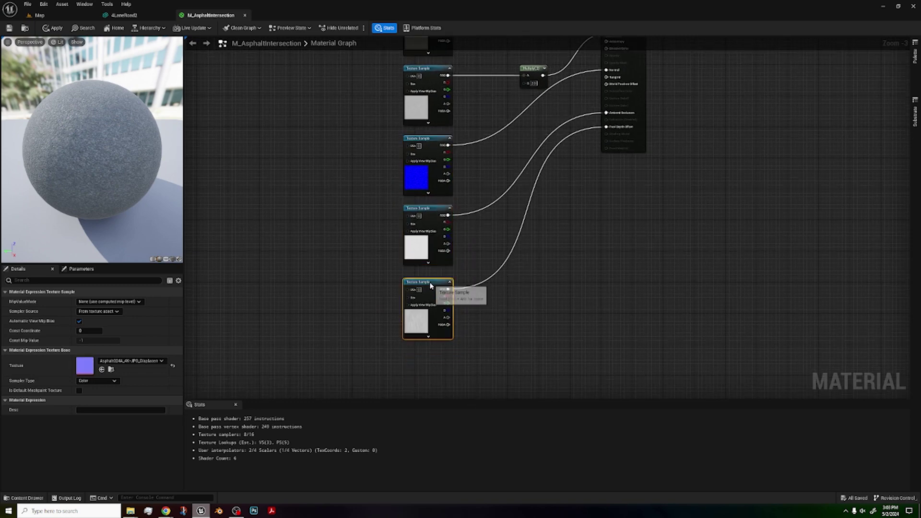
{"action": "left_click", "coordinate": [566, 279]}
{"action": "mouse_move", "coordinate": [566, 279]}
{"action": "right_mouse_down"}
{"action": "mouse_move", "coordinate": [574, 284]}
{"action": "mouse_move", "coordinate": [550, 272]}
{"action": "right_mouse_up"}
{"action": "left_click_drag", "start_coordinate": [504, 191], "coordinate": [493, 183]}
{"action": "left_click", "coordinate": [507, 391]}
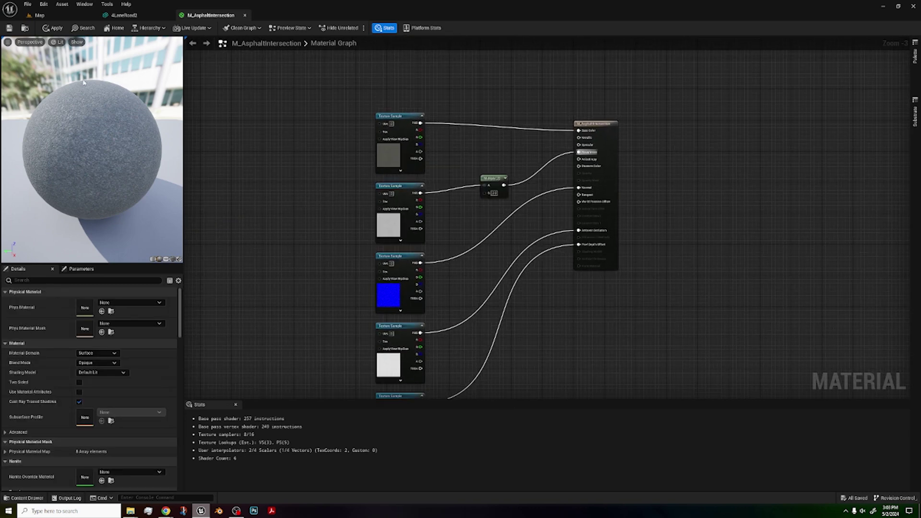
- Apply the graph changes and save the M_AsphaltIntersection material asset
{"action": "left_click", "coordinate": [53, 28]}
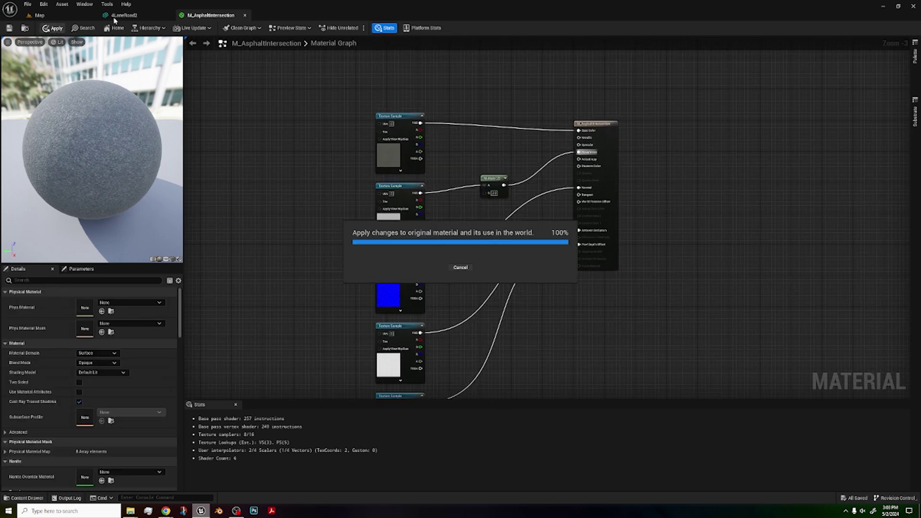
{"action": "right_click_drag", "start_coordinate": [772, 247], "coordinate": [763, 173]}
{"action": "scroll", "coordinate": [665, 181], "scroll_direction": "down", "scroll_amount": 1}
{"action": "right_click_drag", "start_coordinate": [689, 227], "coordinate": [613, 232]}
{"action": "key", "text": "ctrl+space"}
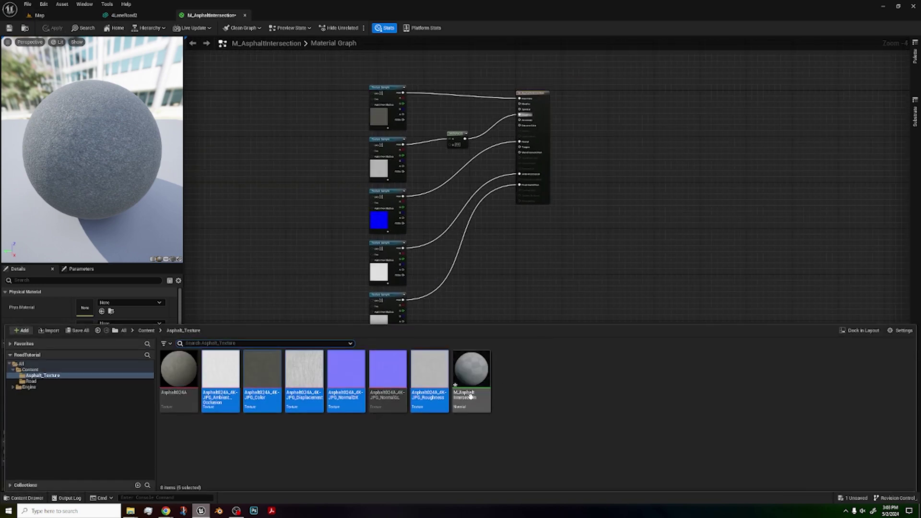
{"action": "right_click", "coordinate": [472, 398]}
{"action": "left_click", "coordinate": [516, 272]}
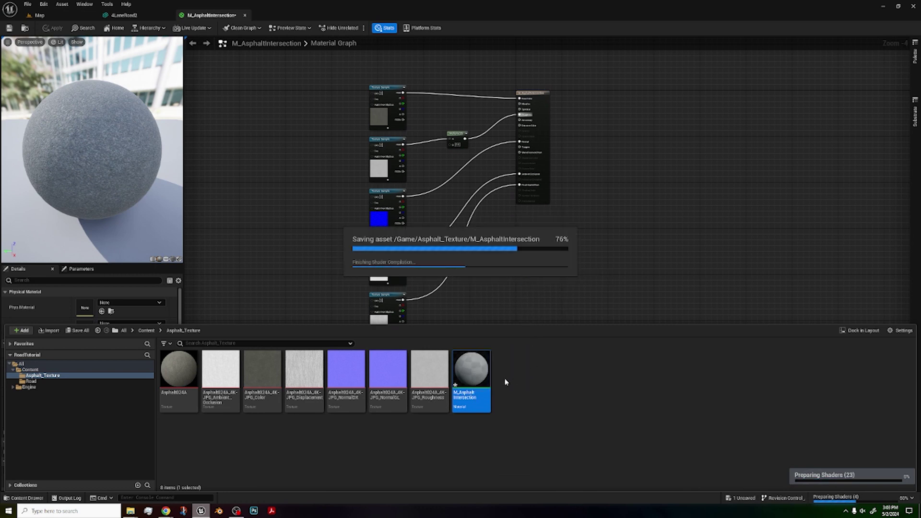
- Duplicate the M_AsphaltIntersection material as M_4LaneRoad, move the copy into the Road folder, and open that folder
{"action": "right_click", "coordinate": [485, 399]}
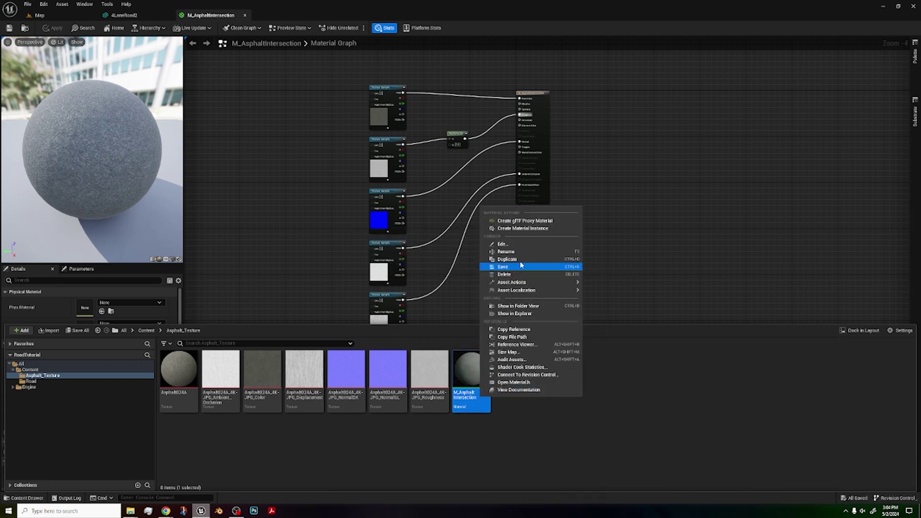
{"action": "left_click", "coordinate": [513, 259]}
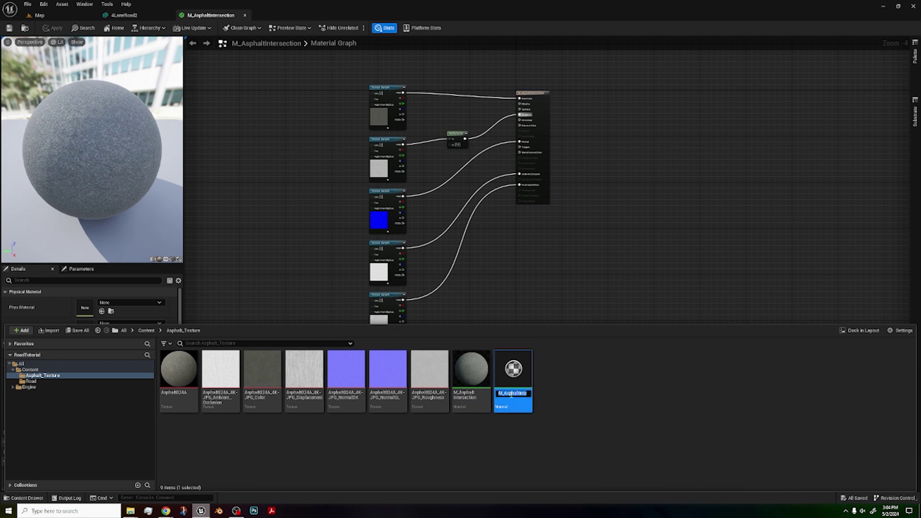
{"action": "type", "text": "M_Road"}
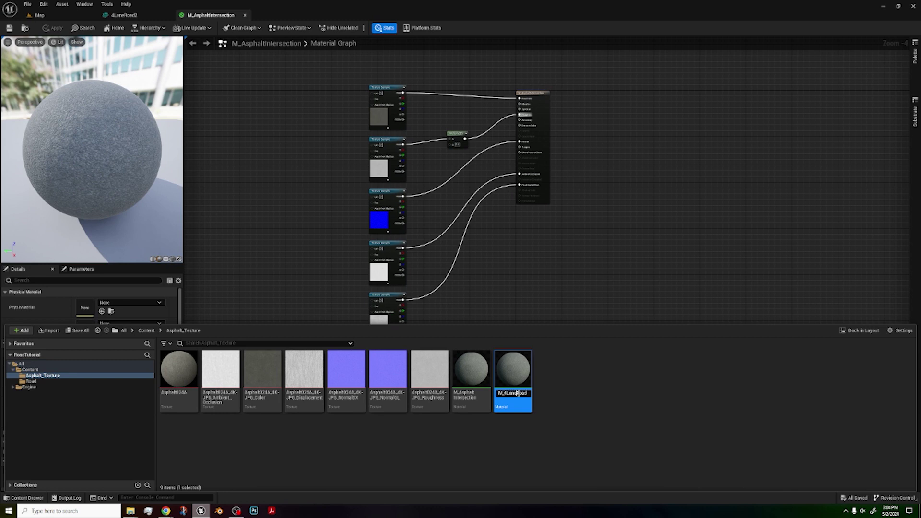
{"action": "key", "text": "Return"}
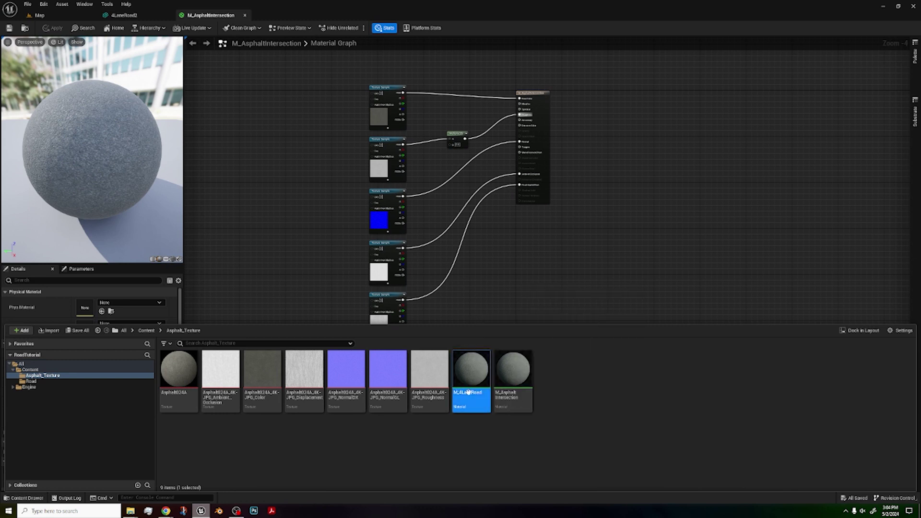
{"action": "left_click_drag", "start_coordinate": [471, 393], "coordinate": [78, 383]}
{"action": "left_click", "coordinate": [98, 395]}
{"action": "left_click", "coordinate": [72, 381]}
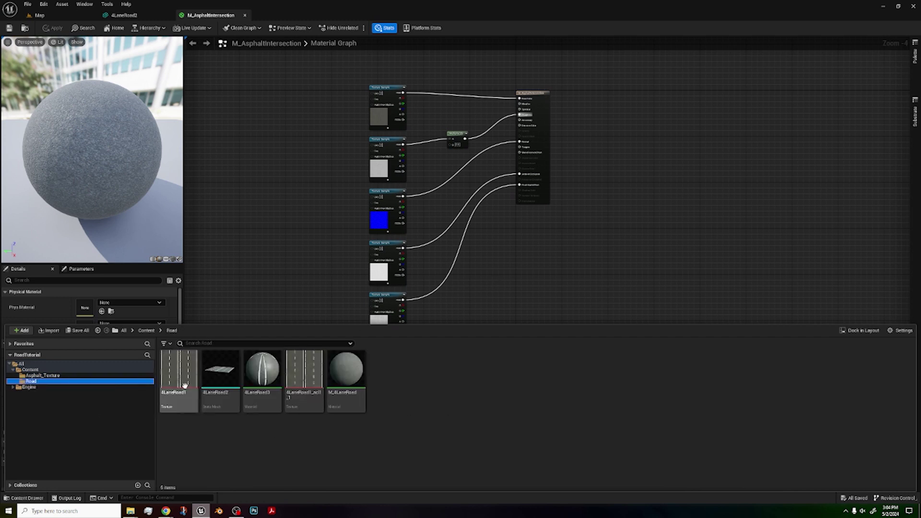
- Open the 4LaneRoad3 material, move its Texture Sample away from the result node, and examine the road texture on the preview sphere
{"action": "double_click", "coordinate": [268, 379]}
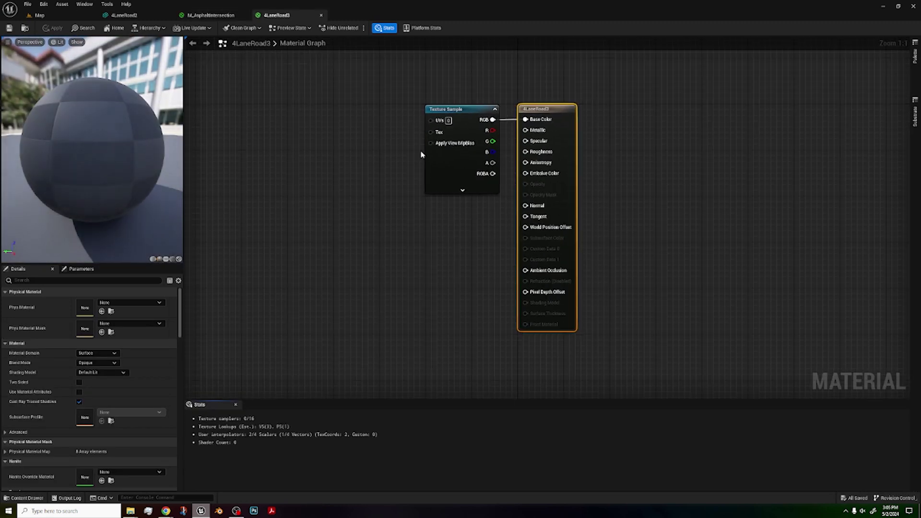
{"action": "left_click", "coordinate": [325, 113]}
{"action": "left_click_drag", "start_coordinate": [325, 113], "coordinate": [313, 113]}
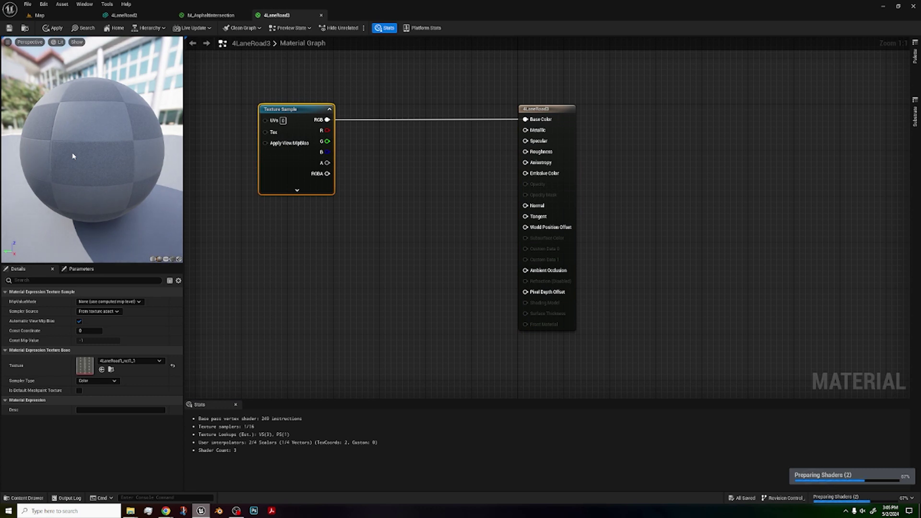
{"action": "left_click_drag", "start_coordinate": [73, 156], "coordinate": [130, 123]}
{"action": "right_click_drag", "start_coordinate": [364, 271], "coordinate": [446, 234]}
{"action": "scroll", "coordinate": [458, 238], "scroll_direction": "down", "scroll_amount": 4}
- Open the M_4LaneRoad material and delete the asphalt color Texture Sample feeding Base Color
{"action": "key", "text": "ctrl+space"}
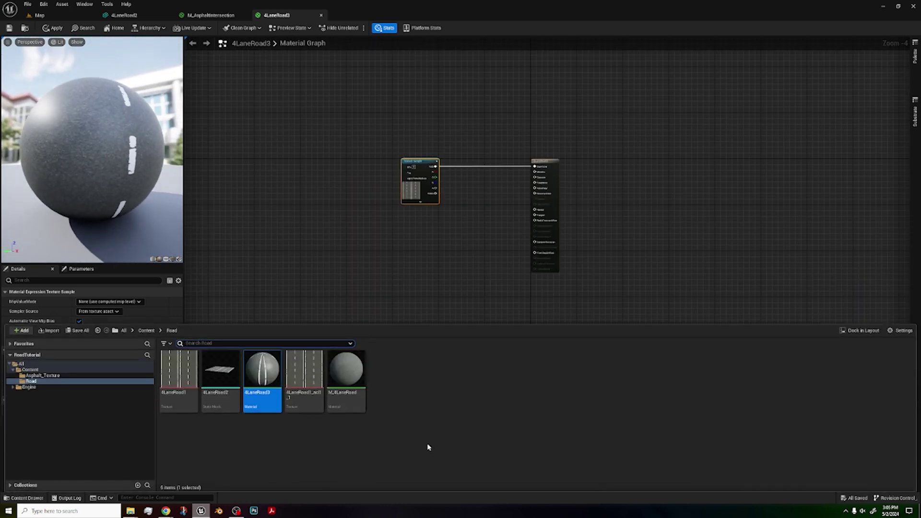
{"action": "double_click", "coordinate": [353, 398]}
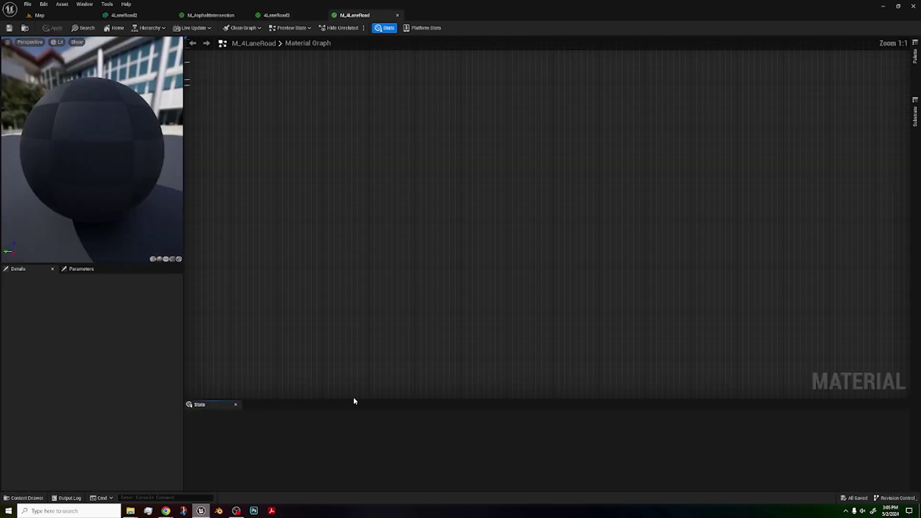
{"action": "left_click_drag", "start_coordinate": [384, 119], "coordinate": [425, 134]}
{"action": "right_click_drag", "start_coordinate": [437, 154], "coordinate": [586, 120]}
{"action": "scroll", "coordinate": [556, 147], "scroll_direction": "down", "scroll_amount": 3}
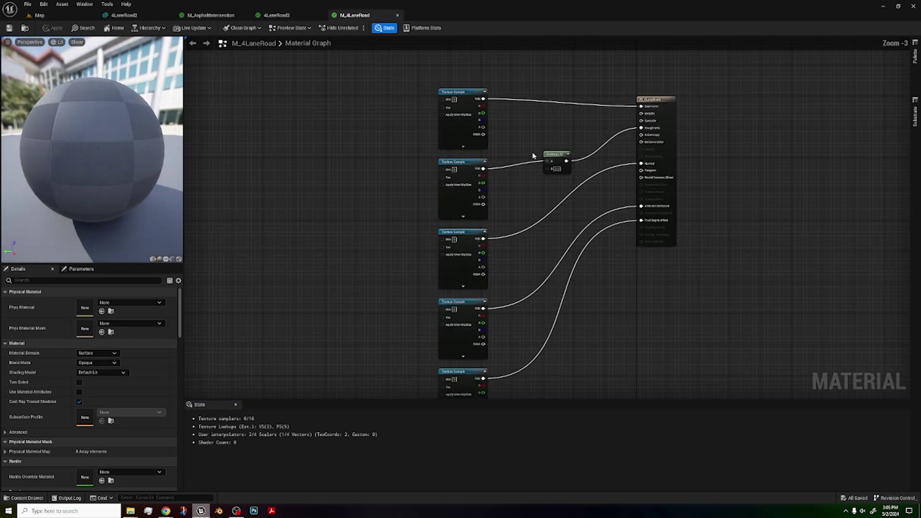
{"action": "left_click", "coordinate": [470, 95]}
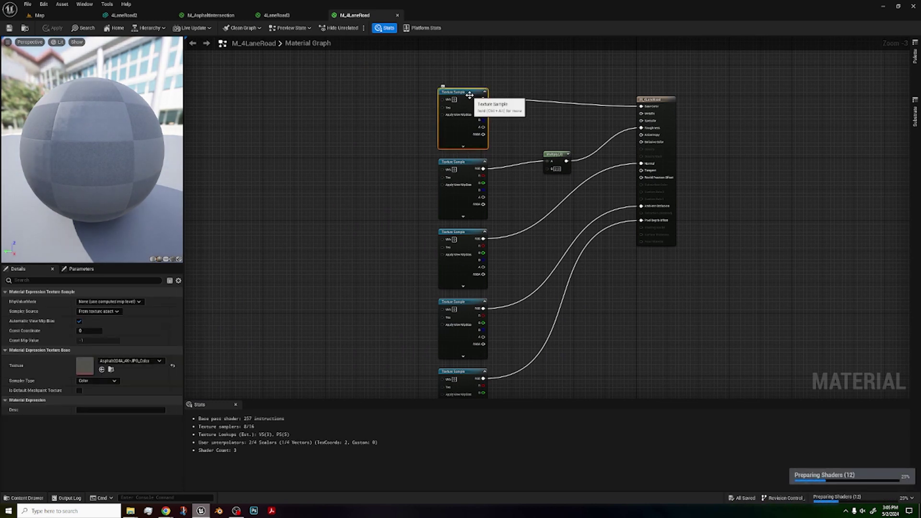
{"action": "key", "text": "Delete"}
- Add the 4LaneRoad1 texture to the M_4LaneRoad graph above the other samples and connect its RGB output to Base Color
{"action": "key", "text": "ctrl+space"}
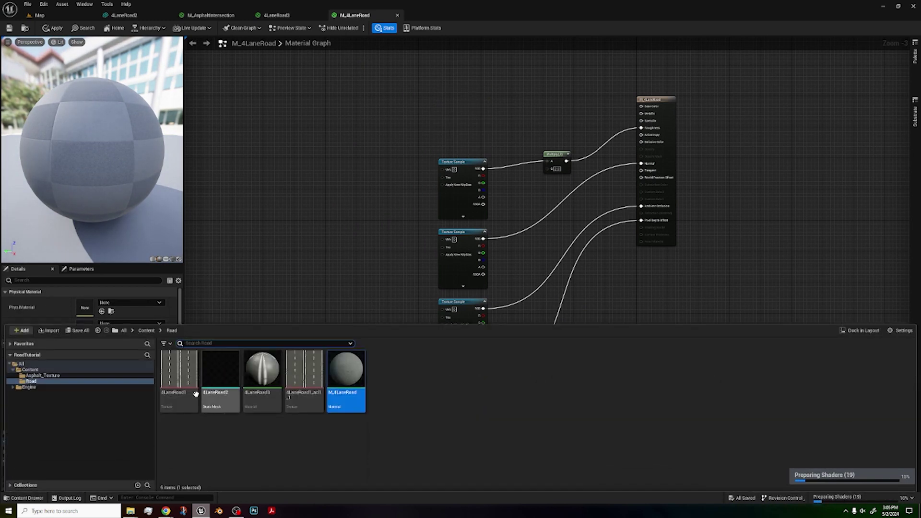
{"action": "left_click", "coordinate": [182, 391]}
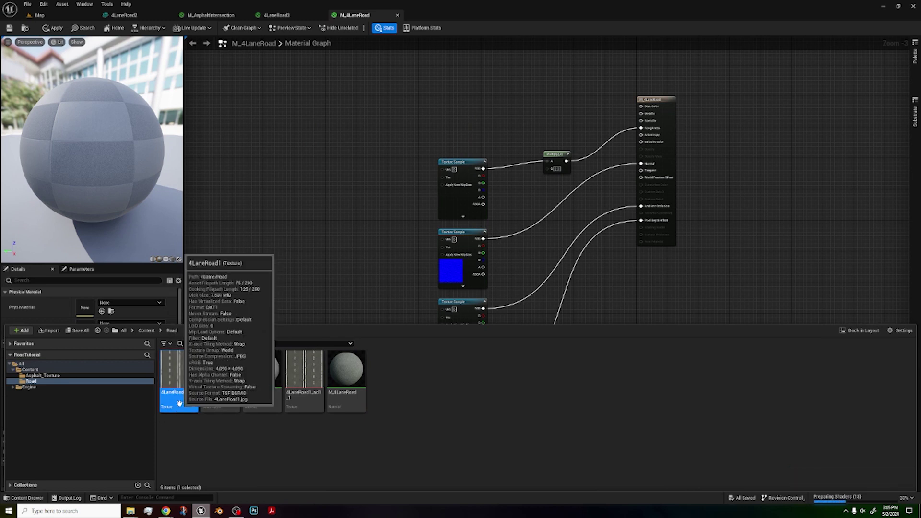
{"action": "left_click_drag", "start_coordinate": [181, 389], "coordinate": [459, 80]}
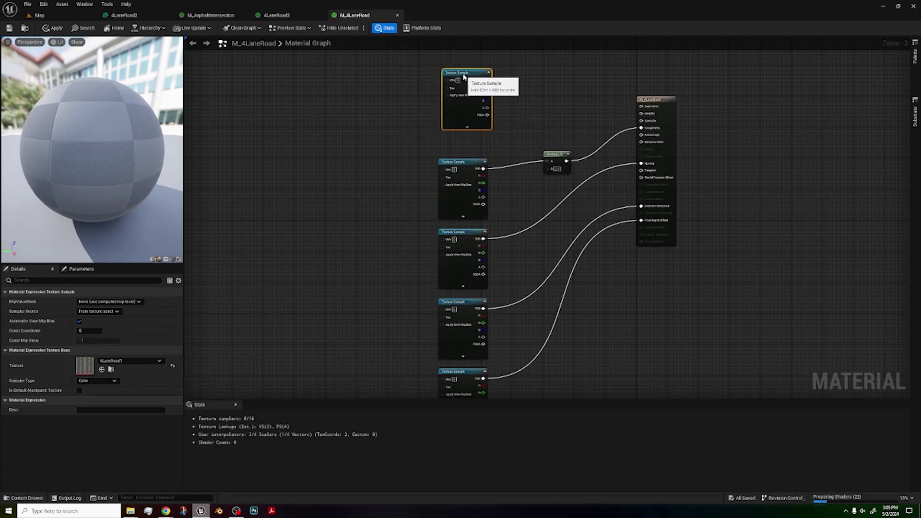
{"action": "key", "text": "ctrl+space"}
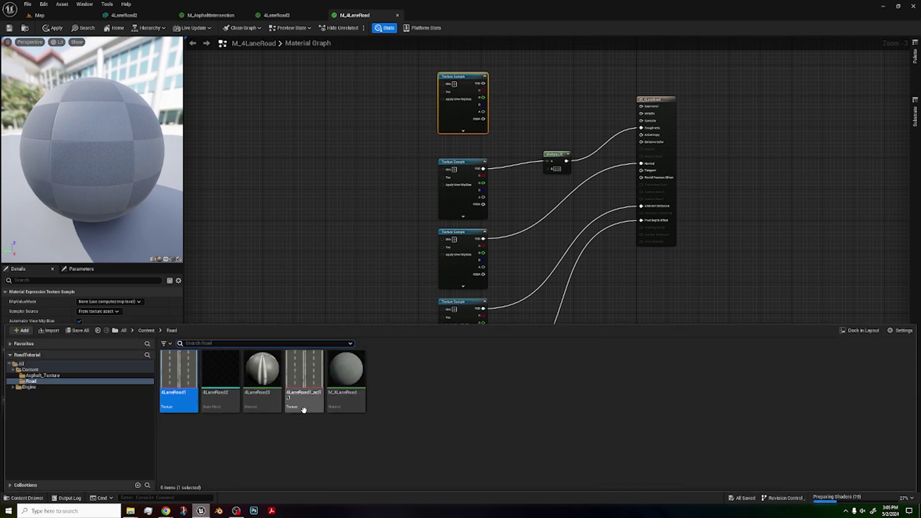
{"action": "left_click", "coordinate": [658, 252]}
{"action": "right_click_drag", "start_coordinate": [644, 273], "coordinate": [608, 361]}
{"action": "left_click_drag", "start_coordinate": [447, 171], "coordinate": [607, 194]}
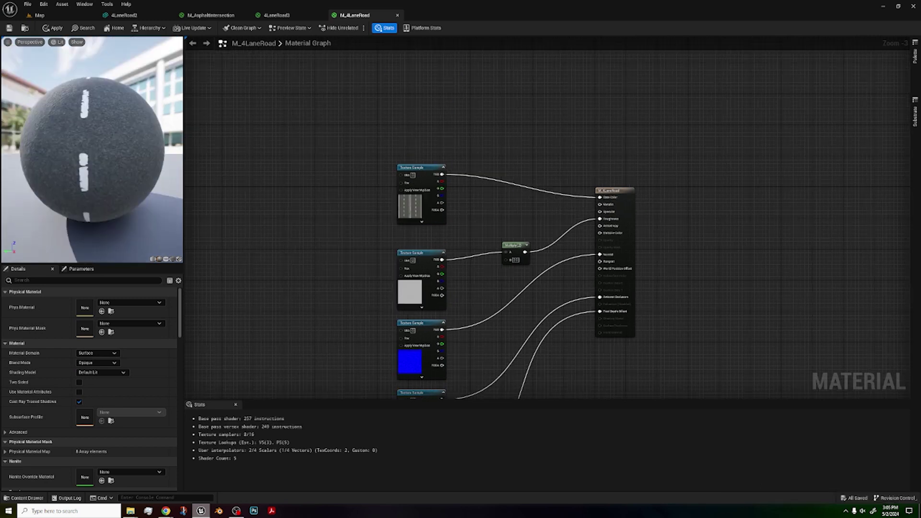
- Check the lane markings on the preview sphere and apply the M_4LaneRoad graph changes
{"action": "left_click_drag", "start_coordinate": [92, 150], "coordinate": [62, 161]}
{"action": "right_click_drag", "start_coordinate": [367, 164], "coordinate": [398, 79]}
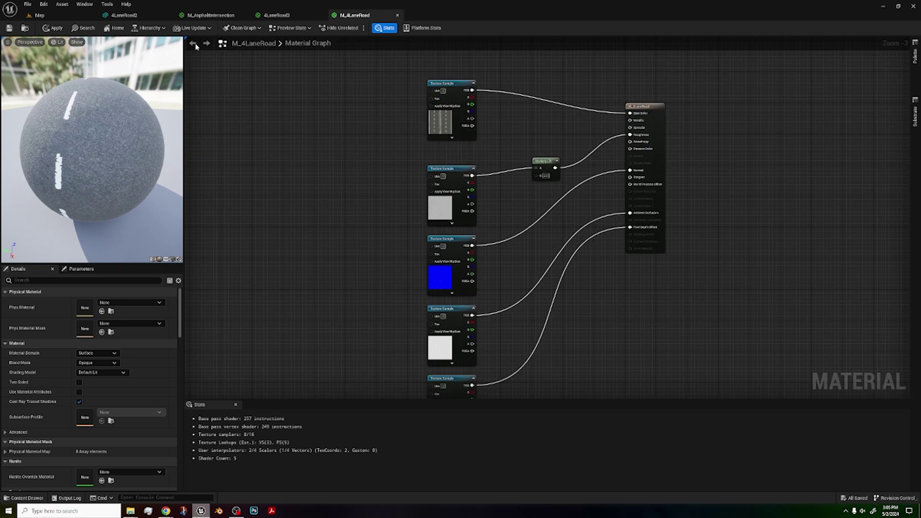
{"action": "left_click", "coordinate": [53, 27]}
- Open the 4LaneRoad2 static mesh and save the M_4LaneRoad material asset
{"action": "key", "text": "ctrl+space"}
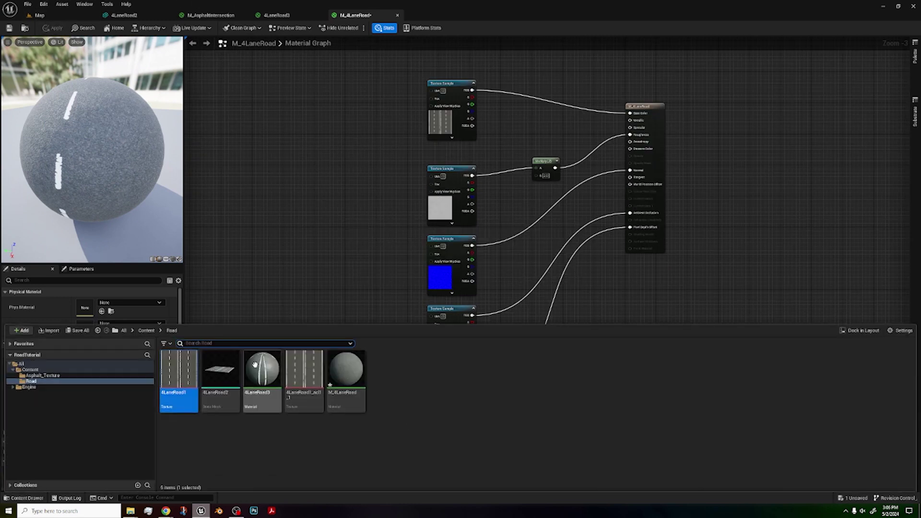
{"action": "double_click", "coordinate": [221, 401]}
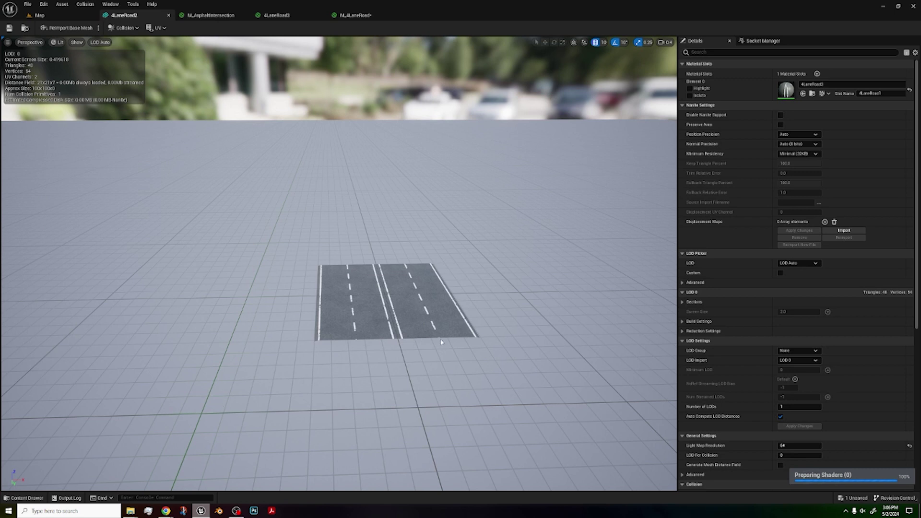
{"action": "key", "text": "ctrl+space"}
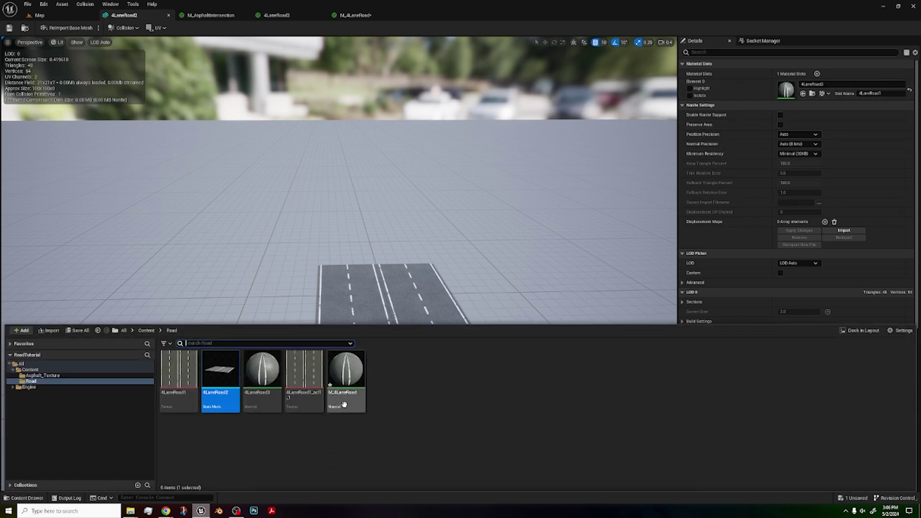
{"action": "right_click", "coordinate": [344, 405]}
{"action": "left_click", "coordinate": [379, 276]}
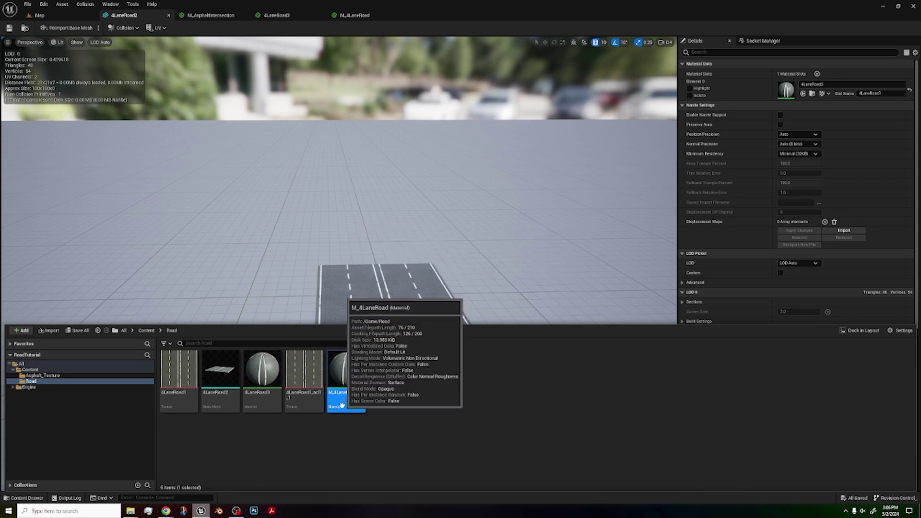
- Assign M_4LaneRoad to the material slot of the 4LaneRoad2 mesh and save the mesh
{"action": "left_click_drag", "start_coordinate": [348, 393], "coordinate": [774, 100]}
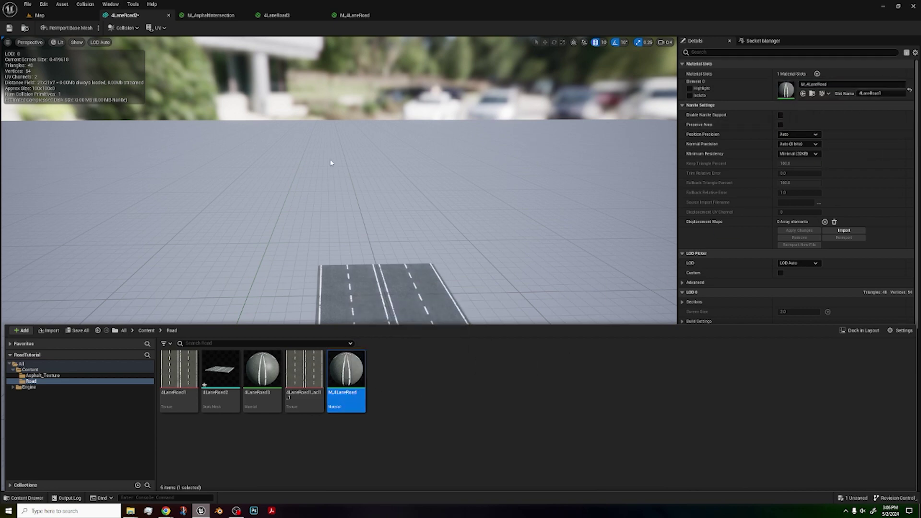
{"action": "left_click", "coordinate": [5, 28]}
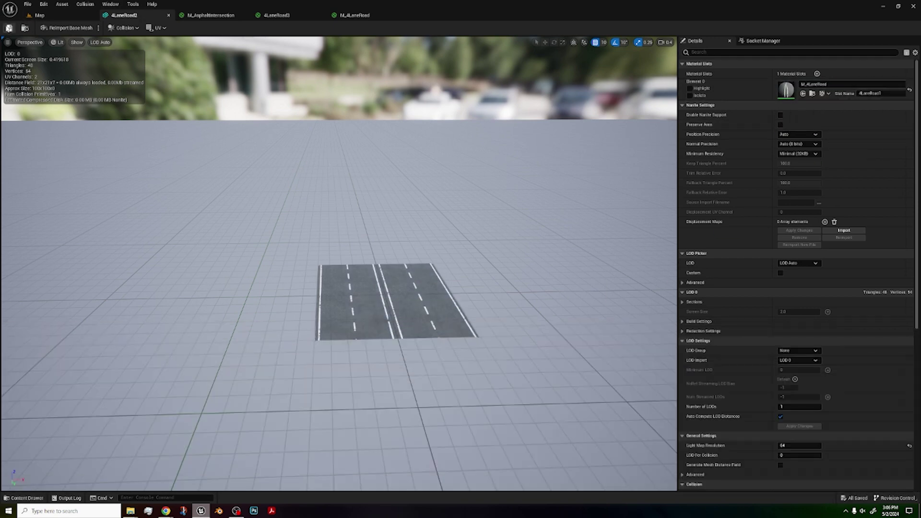
- Return to the Map level, switch to Landscape Mode, and activate the Splines tool for managing the landscape
{"action": "left_click", "coordinate": [39, 15]}
{"action": "right_click_drag", "start_coordinate": [367, 263], "coordinate": [348, 298]}
{"action": "right_click_drag", "start_coordinate": [365, 220], "coordinate": [365, 200]}
{"action": "left_click", "coordinate": [50, 28]}
{"action": "left_click", "coordinate": [60, 46]}
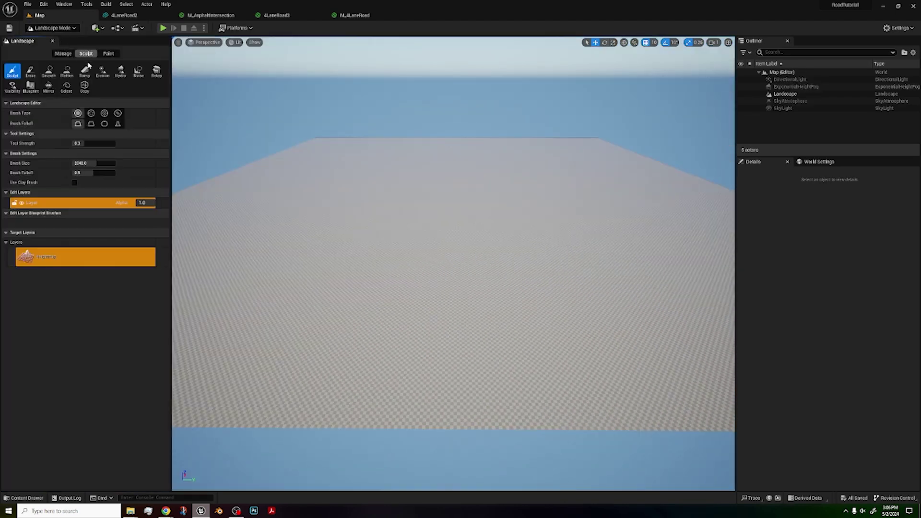
{"action": "left_click", "coordinate": [63, 54]}
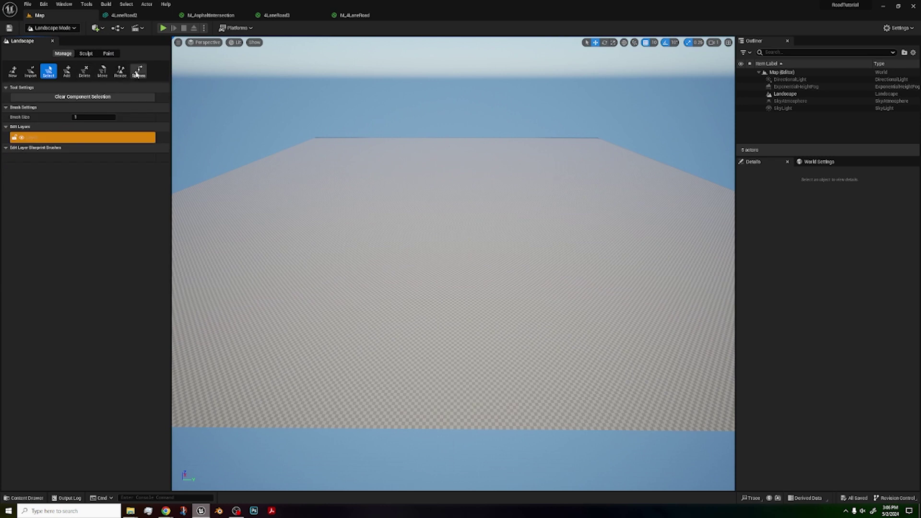
{"action": "left_click", "coordinate": [138, 71]}
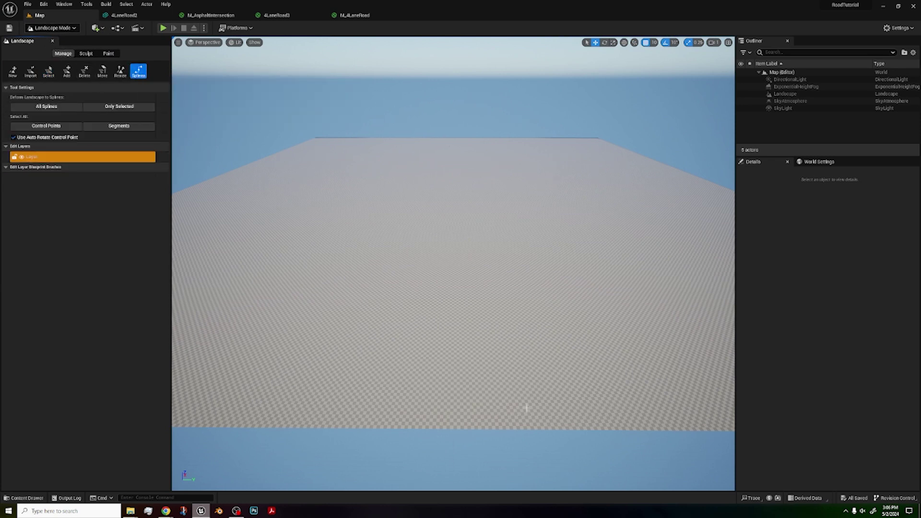
- Place two connected spline control points from the near to the far landscape edge, and set the near point's Y location to 25000
{"action": "left_click", "coordinate": [507, 414], "text": "ctrl"}
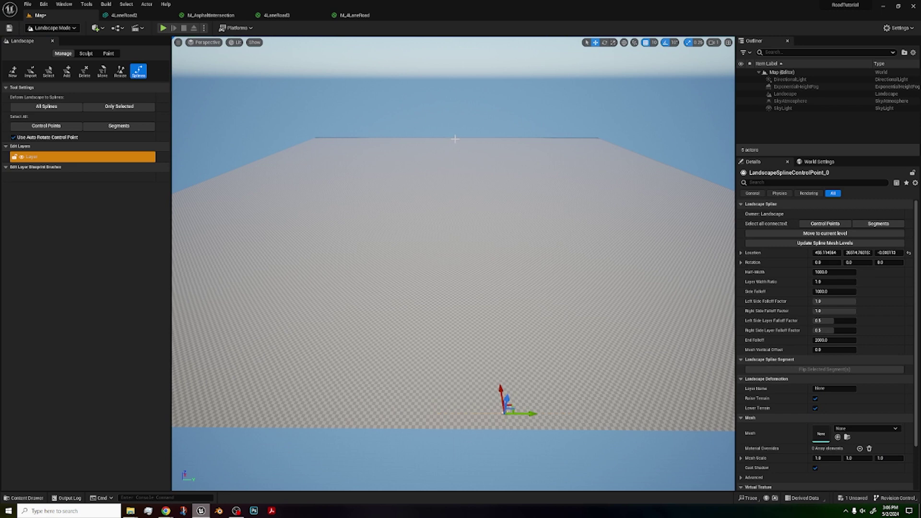
{"action": "left_click", "coordinate": [456, 138], "text": "ctrl"}
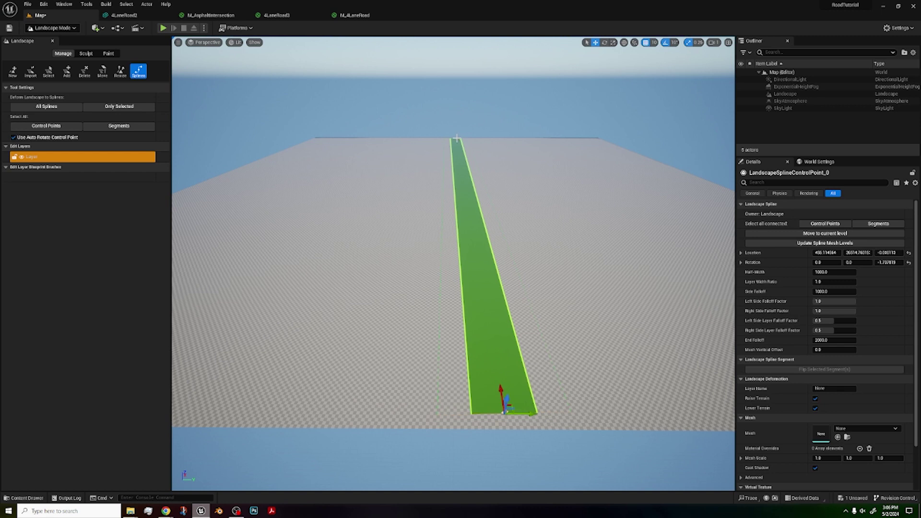
{"action": "left_click", "coordinate": [858, 254]}
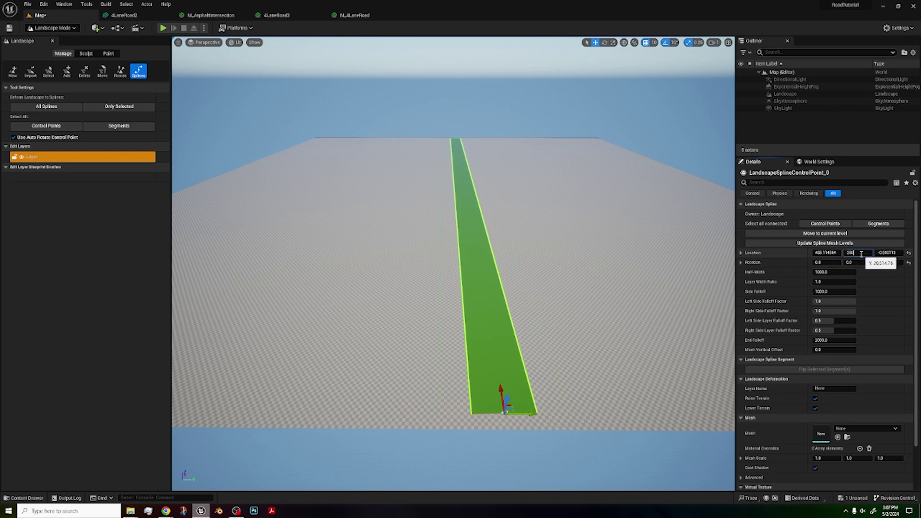
{"action": "key", "text": "Return"}
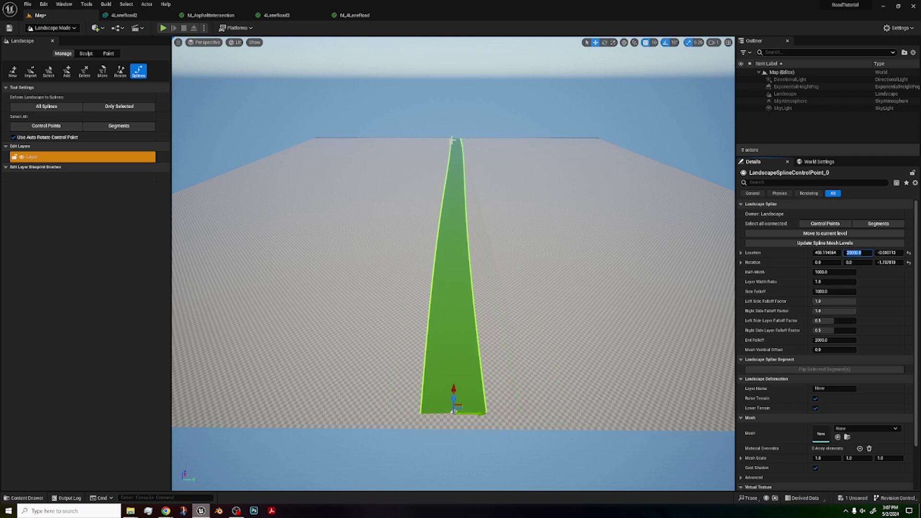
- Set the far spline control point's location to Y 25000 and Z 5
{"action": "left_click", "coordinate": [454, 137]}
{"action": "left_click", "coordinate": [864, 253]}
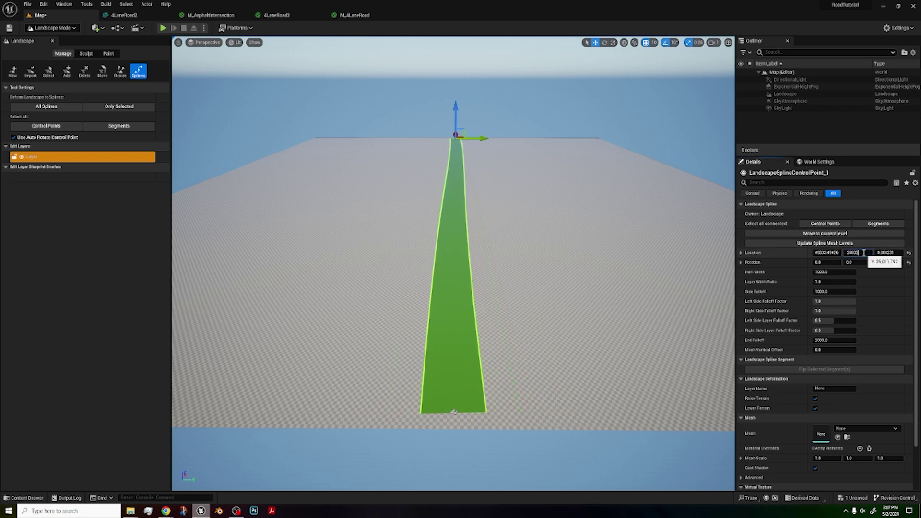
{"action": "type", "text": "25000"}
{"action": "left_click", "coordinate": [894, 253]}
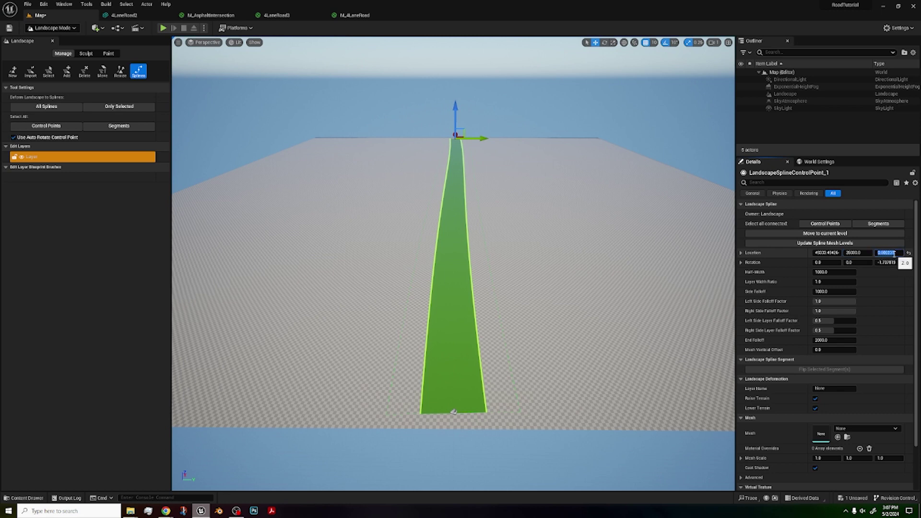
{"action": "type", "text": "50"}
- Set the near spline control point's Z location to 5 and its Z rotation to 0
{"action": "left_click", "coordinate": [454, 412]}
{"action": "left_click", "coordinate": [876, 253]}
{"action": "type", "text": "5"}
{"action": "key", "text": "Return"}
{"action": "left_click", "coordinate": [888, 262]}
{"action": "type", "text": "0"}
{"action": "key", "text": "Return"}
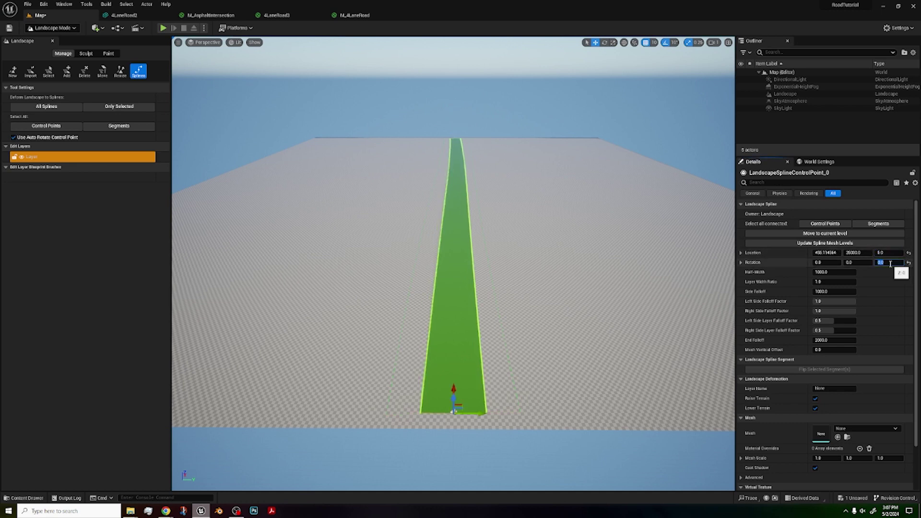
- Set the far control point's Z rotation to 0 and shorten the spline by moving that point back to about X 10000
{"action": "left_click", "coordinate": [454, 138]}
{"action": "left_click", "coordinate": [894, 262]}
{"action": "type", "text": "0"}
{"action": "key", "text": "Return"}
{"action": "right_click_drag", "start_coordinate": [445, 205], "coordinate": [403, 155]}
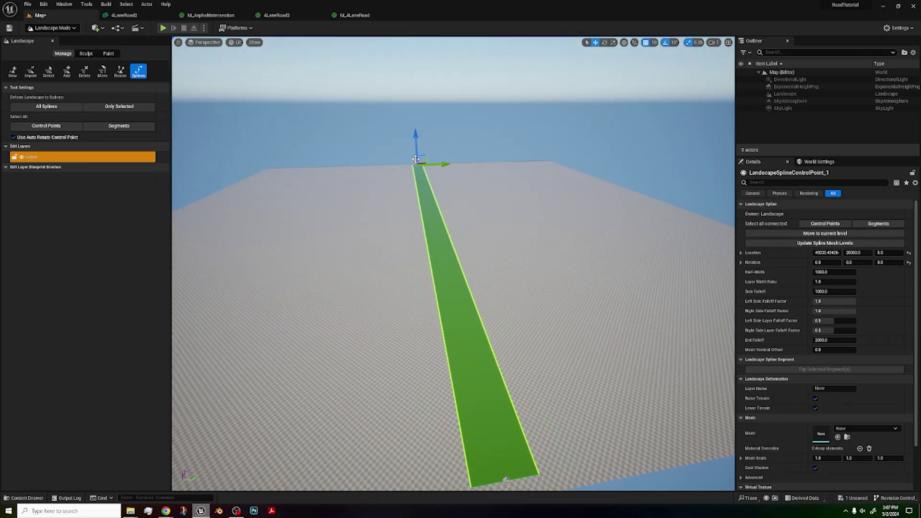
{"action": "left_click_drag", "start_coordinate": [416, 159], "coordinate": [440, 272]}
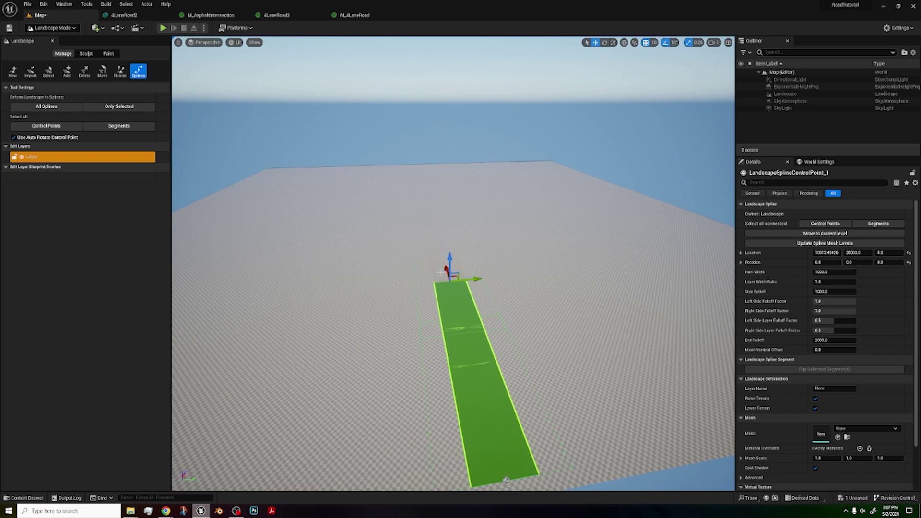
- Extend the spline with two more control points to the far landscape edge, and set the first new point's Y location to 25000
{"action": "left_click", "coordinate": [426, 204], "text": "ctrl"}
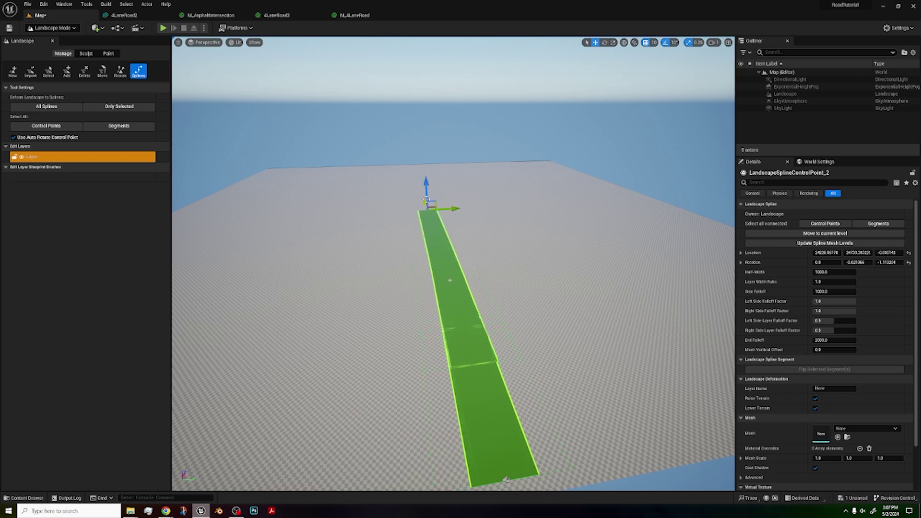
{"action": "left_click", "coordinate": [416, 168], "text": "ctrl"}
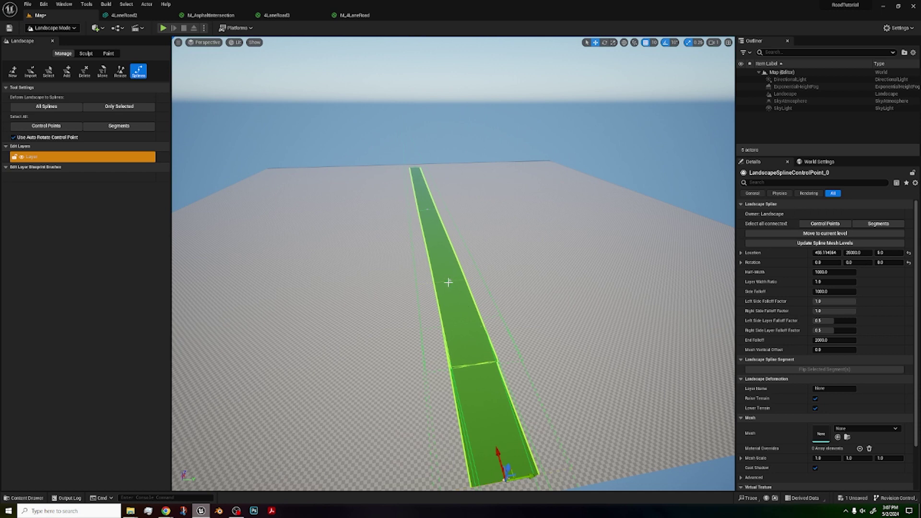
{"action": "left_click", "coordinate": [450, 280]}
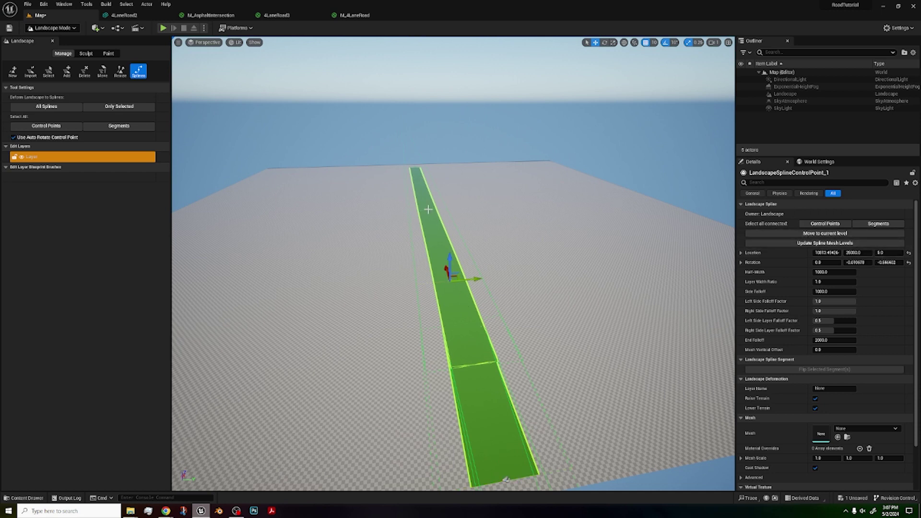
{"action": "left_click", "coordinate": [426, 205]}
{"action": "left_click", "coordinate": [859, 253]}
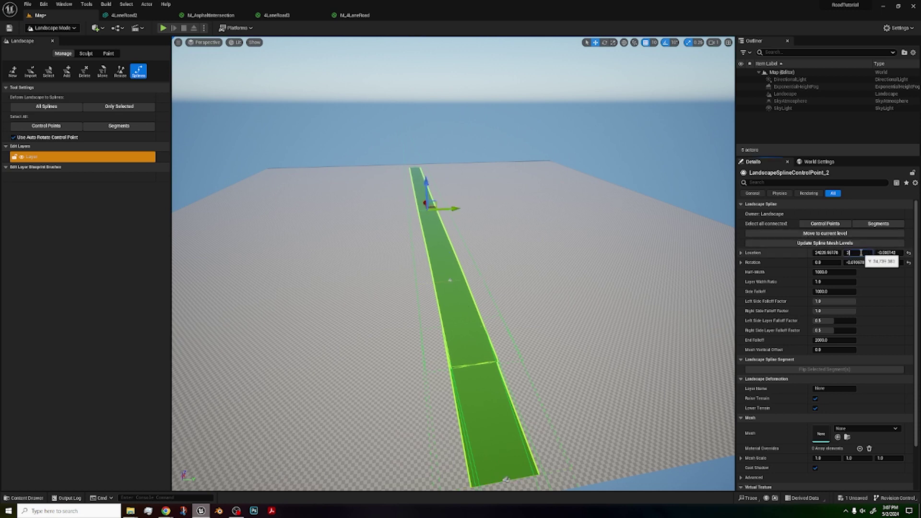
{"action": "key", "text": "Return"}
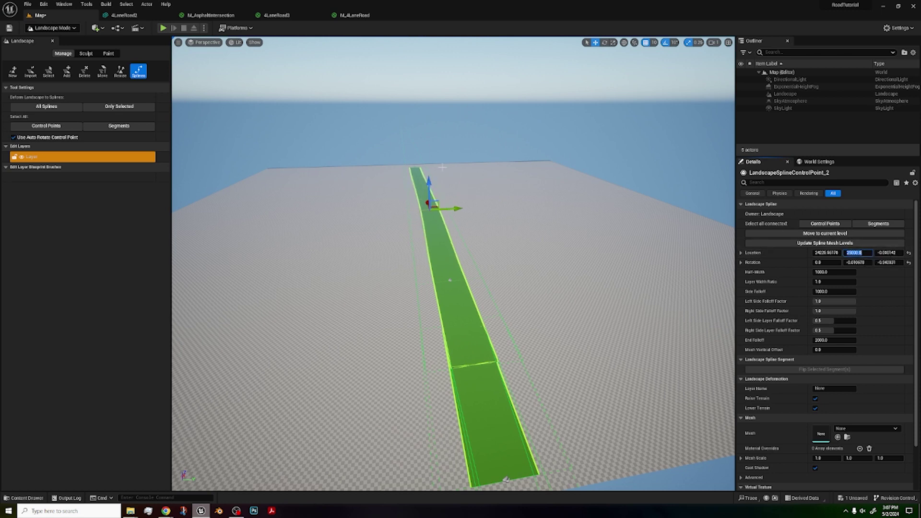
- Set the far end control point's Y location to 25000 and its Y rotation to 0
{"action": "left_click", "coordinate": [416, 168]}
{"action": "left_click", "coordinate": [857, 252]}
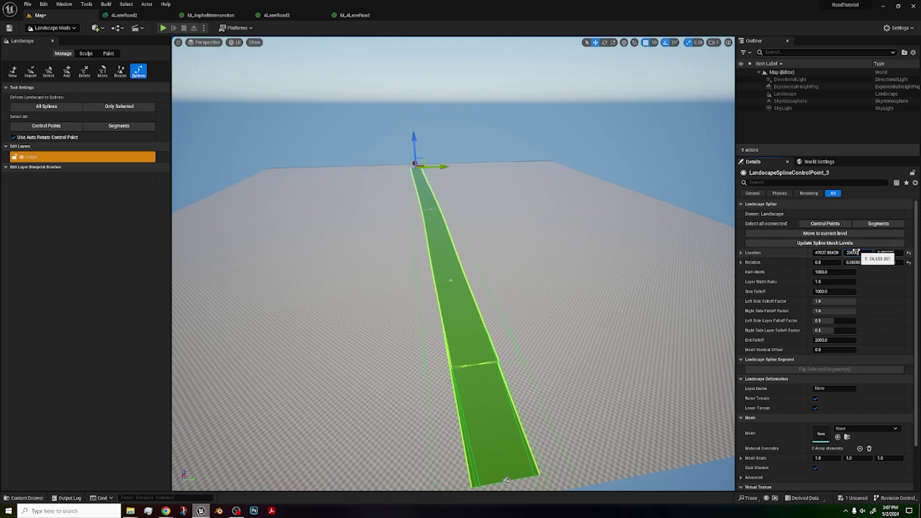
{"action": "key", "text": "Return"}
{"action": "left_click", "coordinate": [864, 261]}
{"action": "type", "text": "0"}
{"action": "key", "text": "Return"}
{"action": "left_click", "coordinate": [888, 262]}
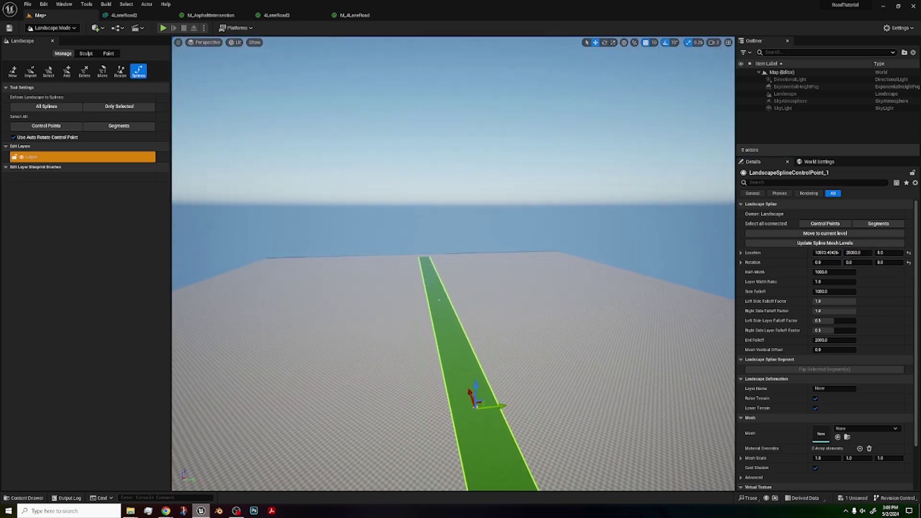
- Move the spline's starting control point slightly outward along X so the road reaches the landscape edge, and clear the selection
{"action": "right_click_drag", "start_coordinate": [453, 263], "coordinate": [533, 375]}
{"action": "key", "text": "s"}
{"action": "right_click_drag", "start_coordinate": [581, 281], "coordinate": [560, 284]}
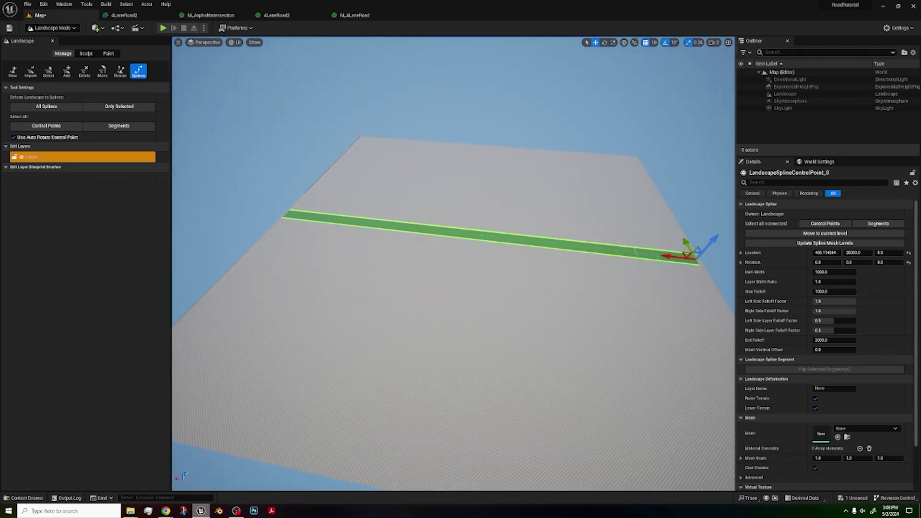
{"action": "right_click_drag", "start_coordinate": [566, 240], "coordinate": [614, 234]}
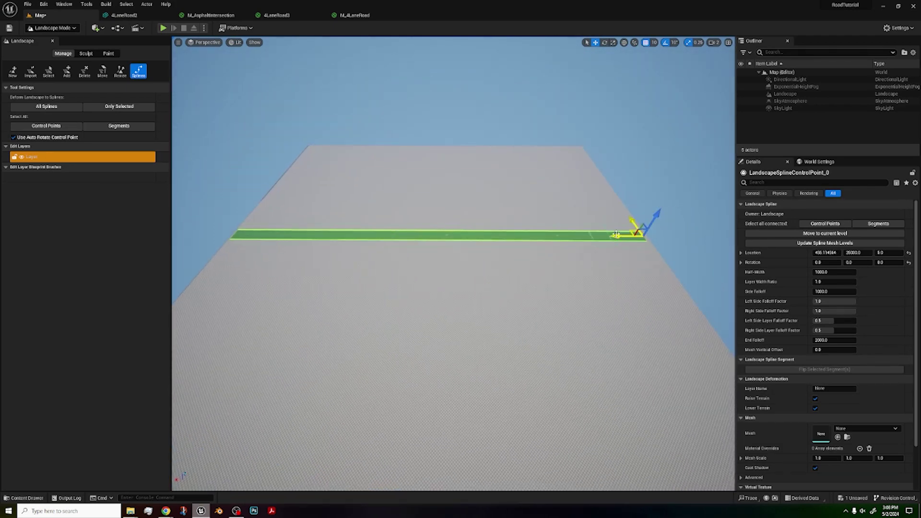
{"action": "left_click_drag", "start_coordinate": [616, 236], "coordinate": [620, 236]}
{"action": "left_click", "coordinate": [530, 321]}
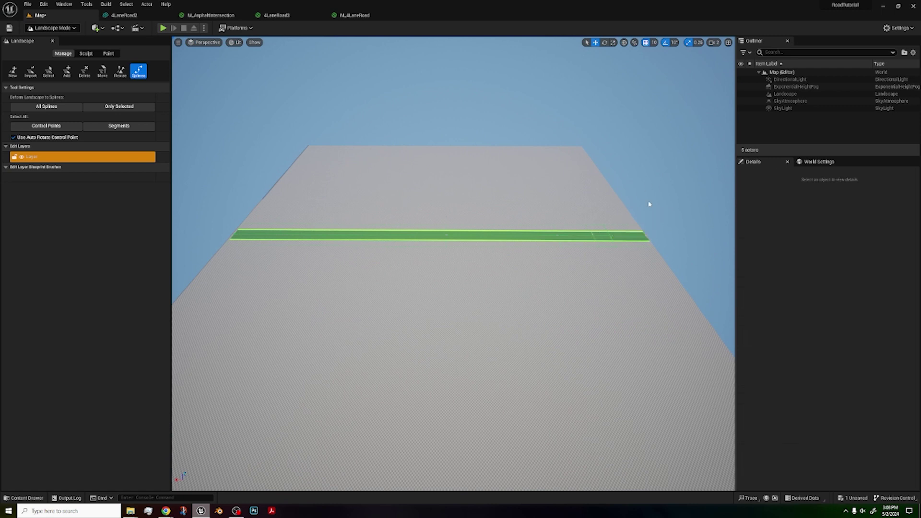
- Move the spline's third control point along X toward the far end, to about X 37700, and deselect it
{"action": "right_click_drag", "start_coordinate": [531, 322], "coordinate": [531, 365]}
{"action": "right_click_drag", "start_coordinate": [461, 178], "coordinate": [469, 178]}
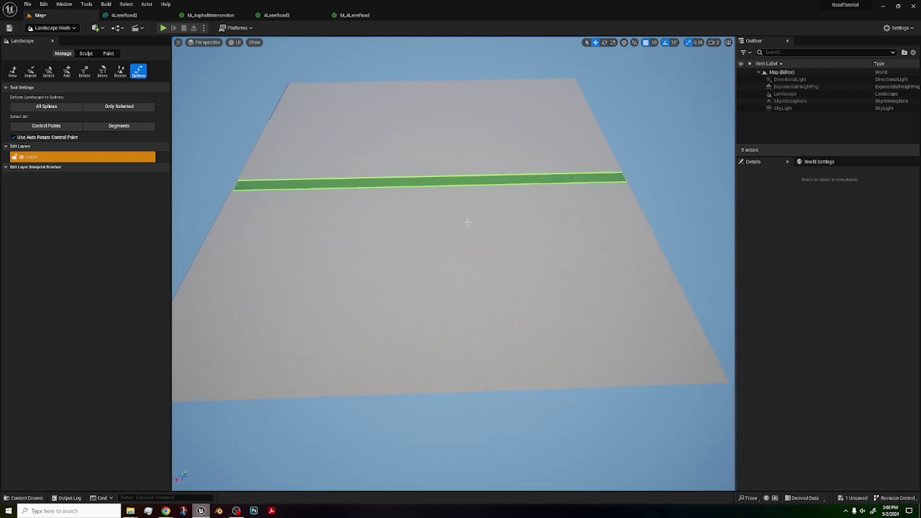
{"action": "right_click_drag", "start_coordinate": [469, 224], "coordinate": [456, 203]}
{"action": "left_click", "coordinate": [450, 186]}
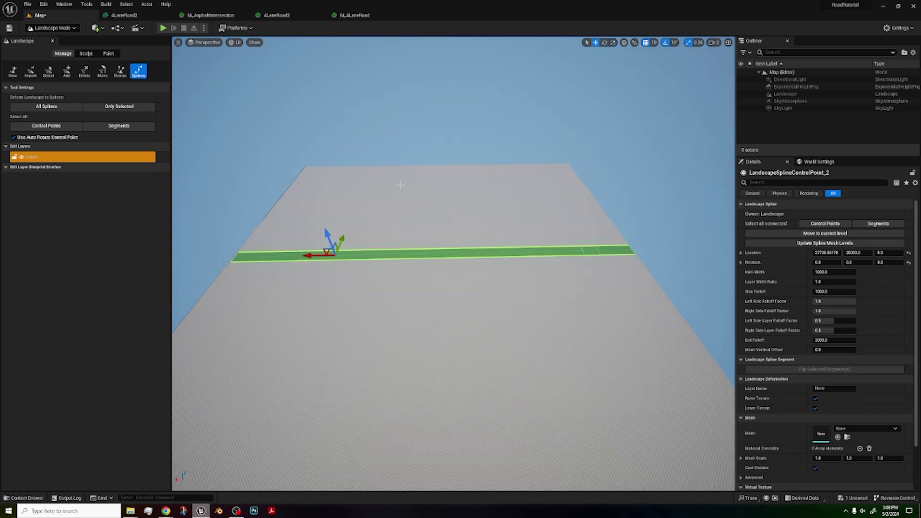
{"action": "left_click", "coordinate": [400, 185]}
- Create a second spline of four control points running perpendicular across the first, from one landscape edge to the opposite edge
{"action": "right_click_drag", "start_coordinate": [400, 185], "coordinate": [452, 362]}
{"action": "left_click_drag", "start_coordinate": [491, 320], "coordinate": [492, 330]}
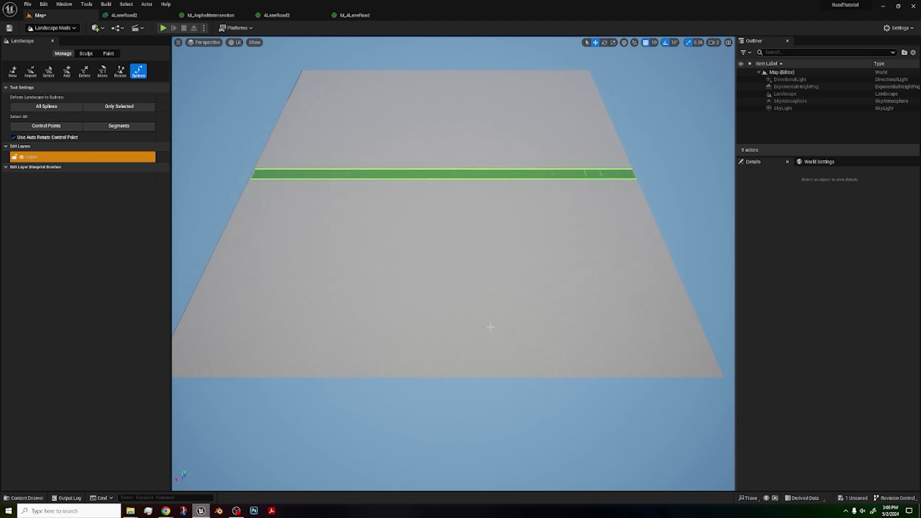
{"action": "left_click", "coordinate": [455, 376]}
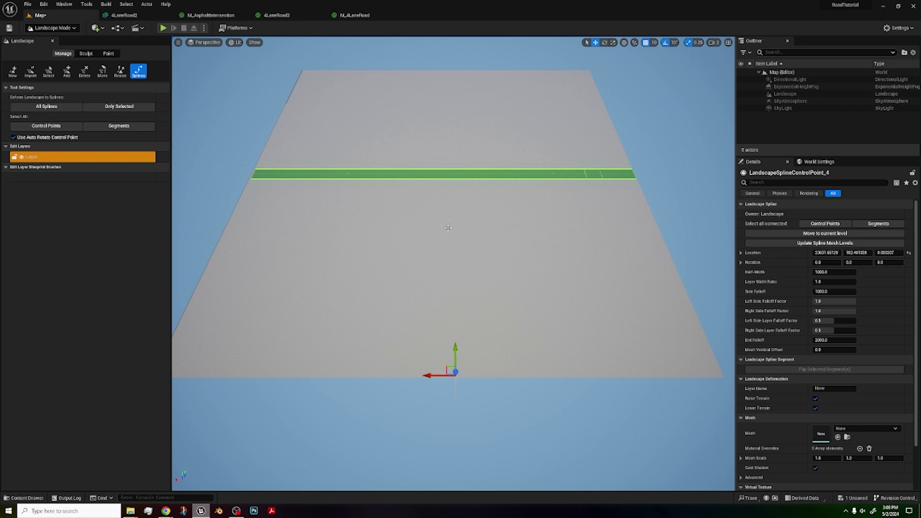
{"action": "left_click", "coordinate": [448, 227], "text": "ctrl"}
{"action": "left_click", "coordinate": [445, 131], "text": "ctrl"}
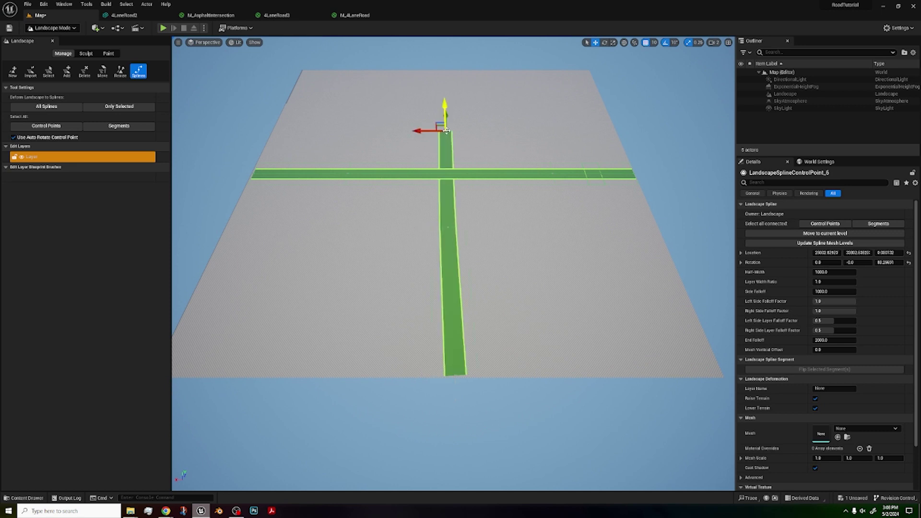
{"action": "left_click", "coordinate": [447, 72], "text": "ctrl"}
- Set the X location of the crossing spline's first and second control points to 25000
{"action": "left_click", "coordinate": [454, 373]}
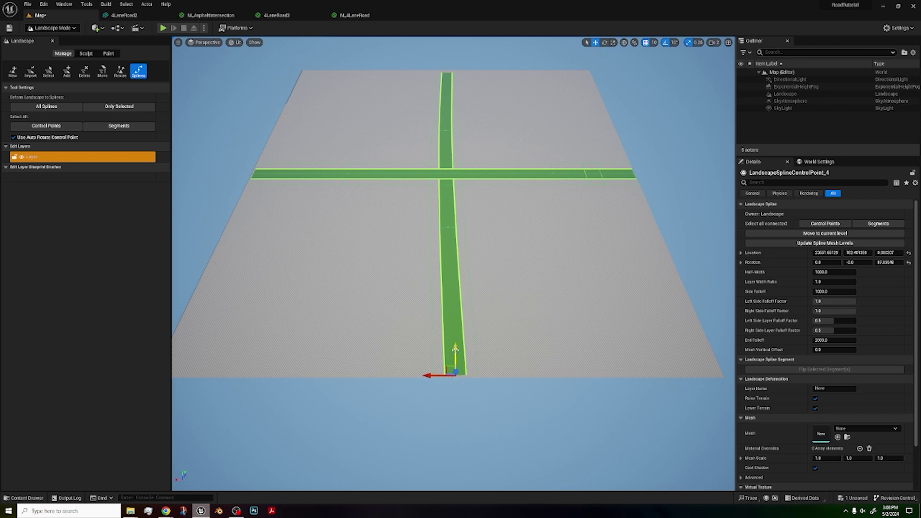
{"action": "left_click", "coordinate": [829, 253]}
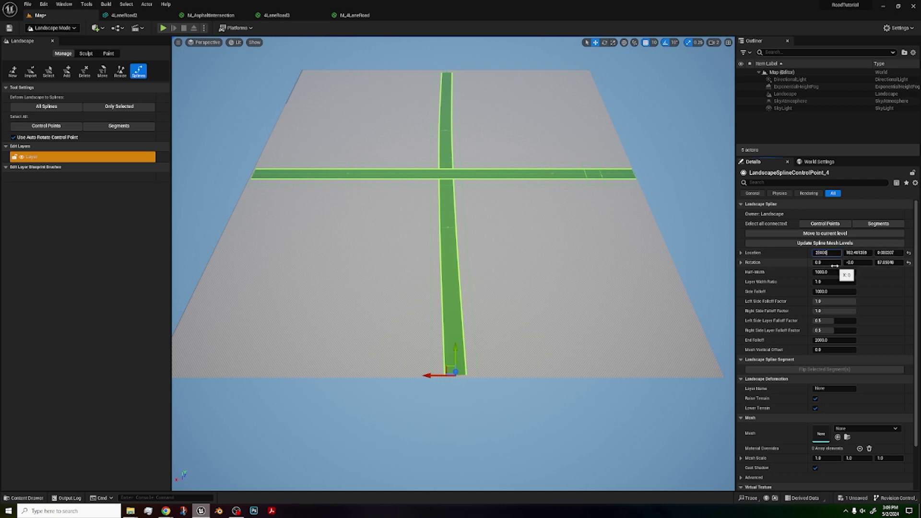
{"action": "type", "text": "25000"}
{"action": "key", "text": "Return"}
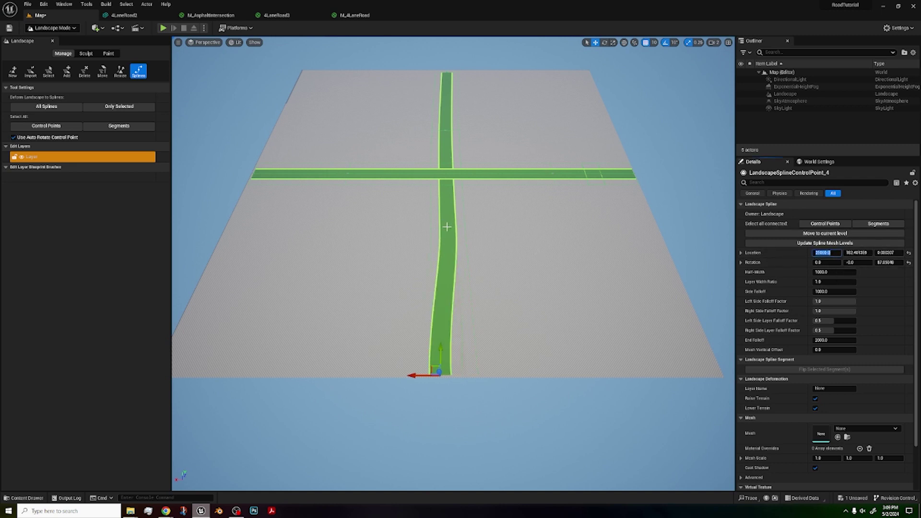
{"action": "left_click", "coordinate": [446, 227]}
{"action": "left_click", "coordinate": [834, 253]}
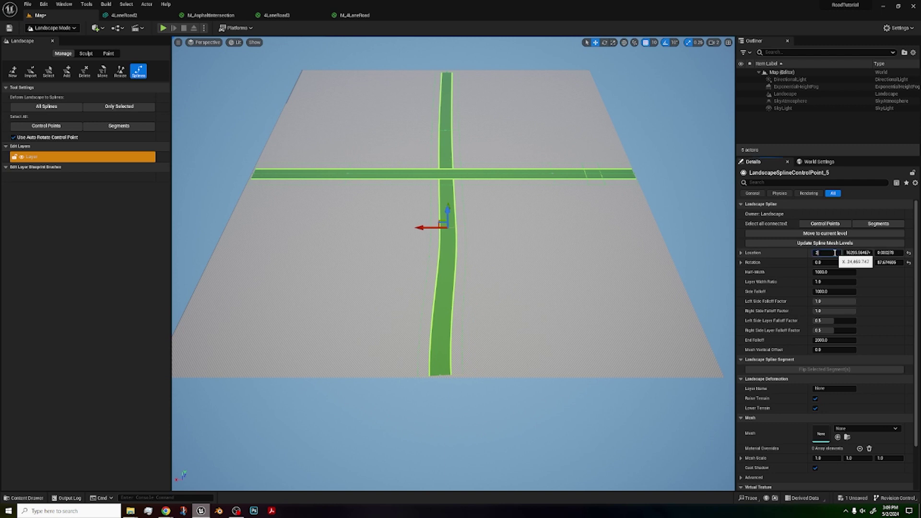
{"action": "type", "text": "25000"}
{"action": "key", "text": "Return"}
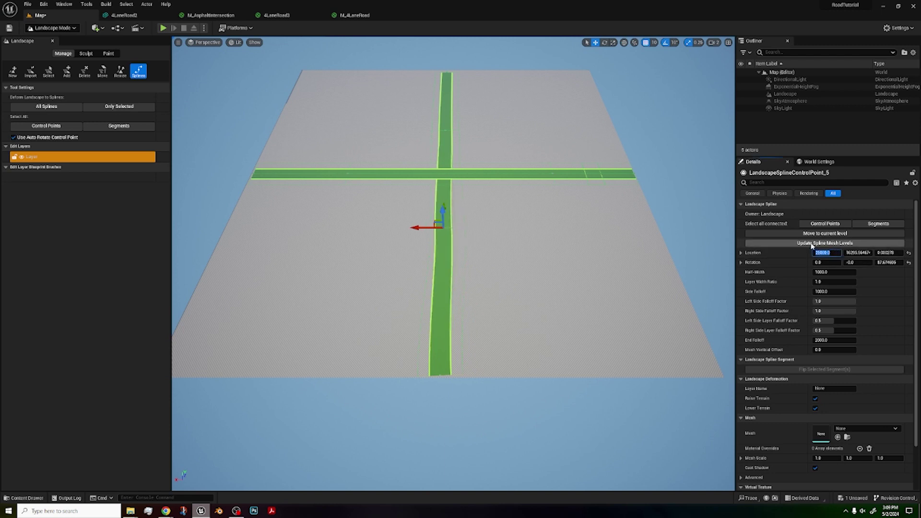
- Set the X location of the crossing spline's third and fourth control points to 25000
{"action": "left_click", "coordinate": [444, 139]}
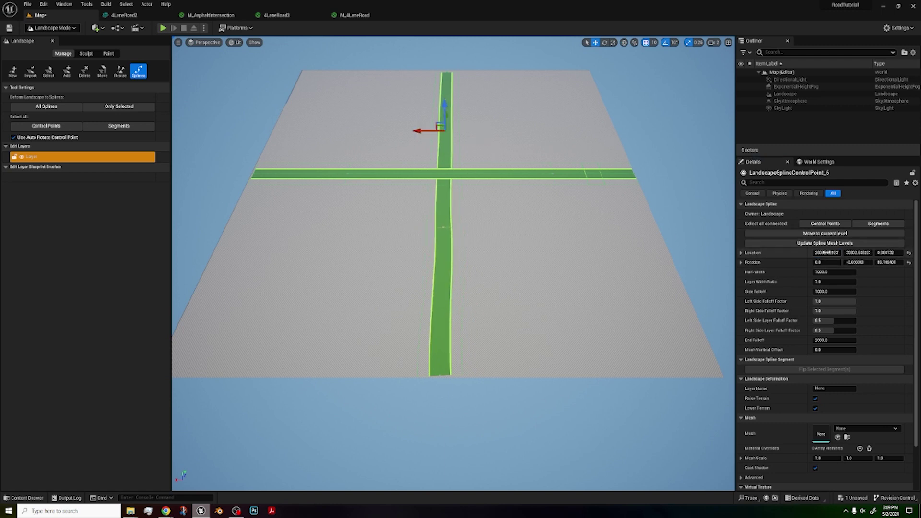
{"action": "left_click", "coordinate": [824, 251]}
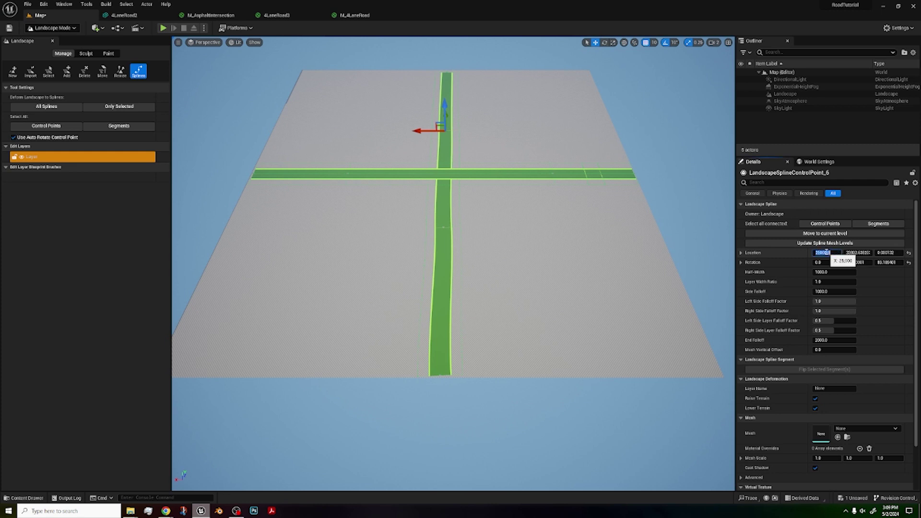
{"action": "left_click", "coordinate": [449, 72]}
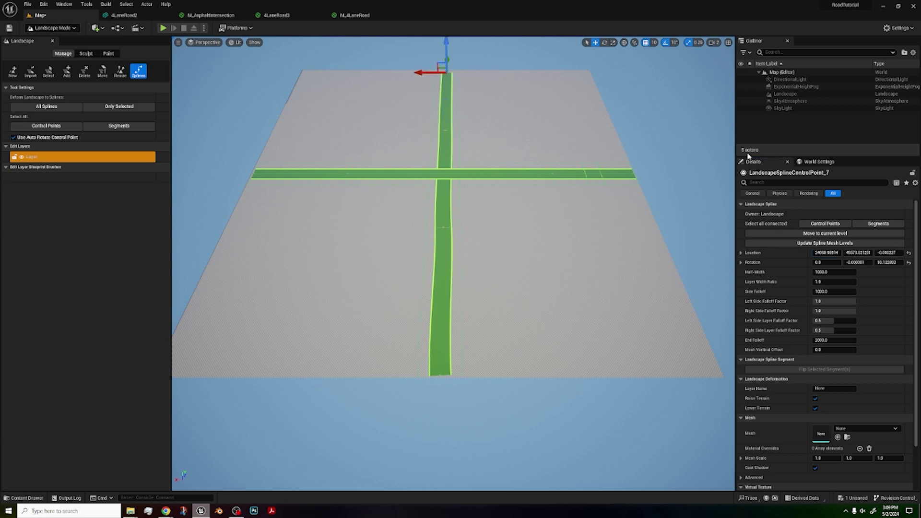
{"action": "left_click", "coordinate": [832, 252]}
{"action": "type", "text": "3"}
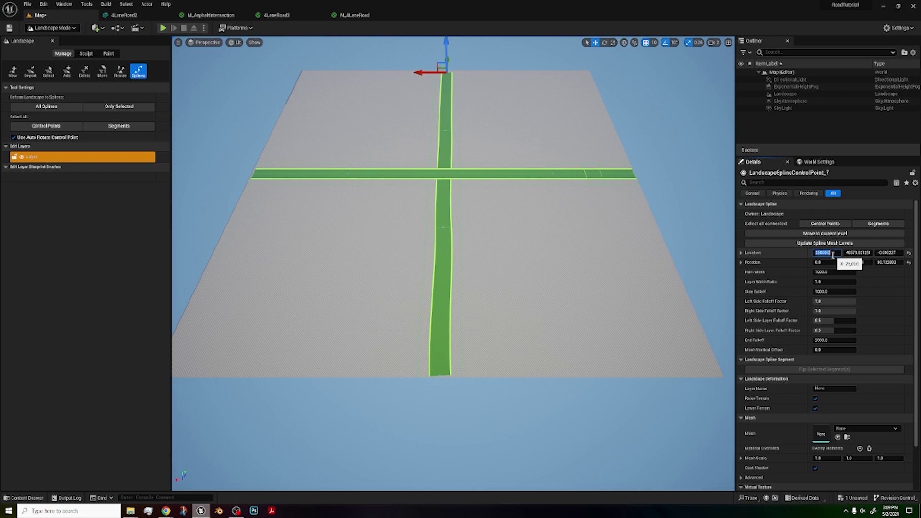
- Set the Z location of the crossing spline's fourth, third and second control points to 5
{"action": "left_click", "coordinate": [888, 253]}
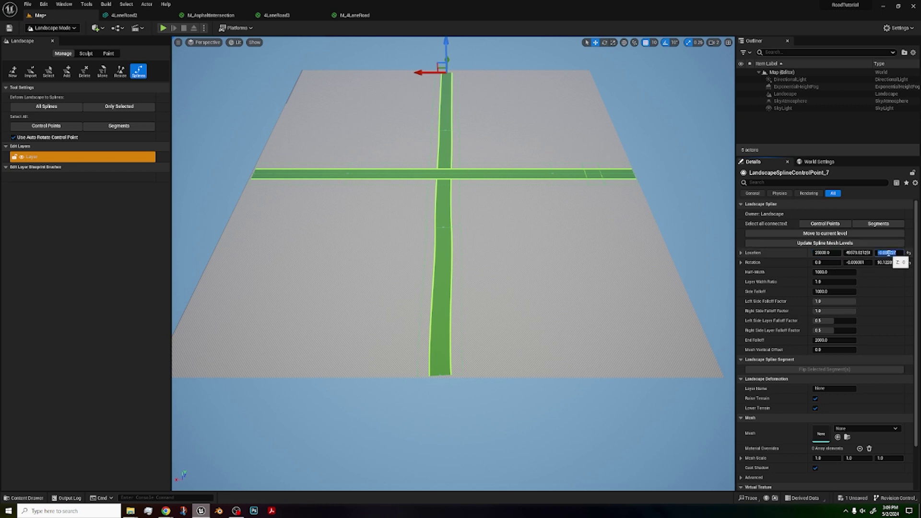
{"action": "left_click", "coordinate": [444, 131]}
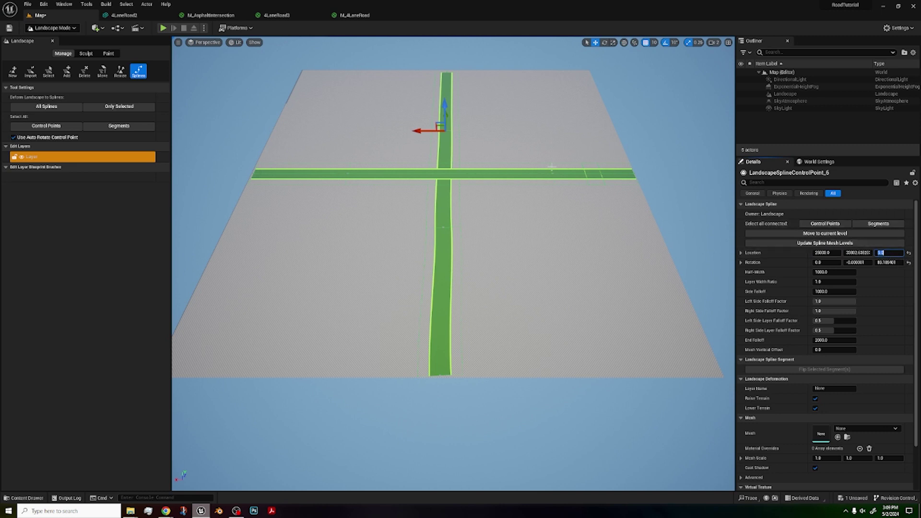
{"action": "left_click", "coordinate": [442, 232]}
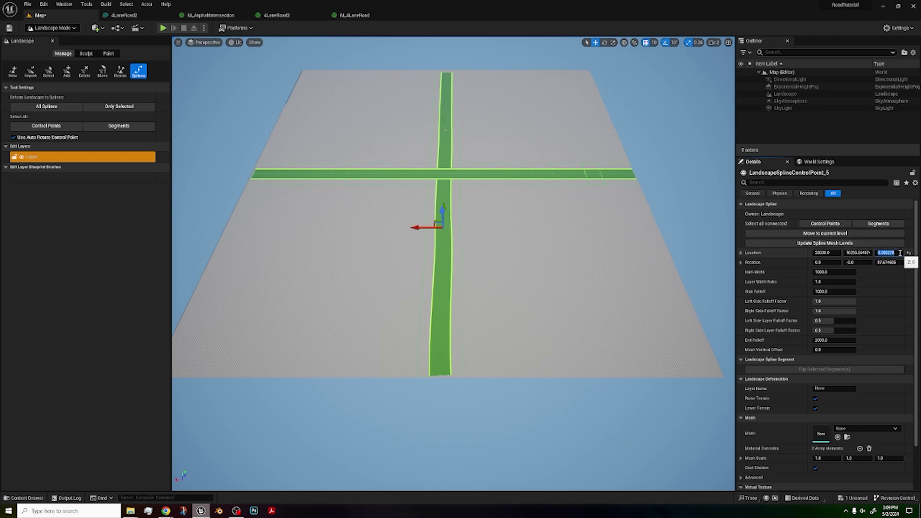
- Set the crossing spline's first two control points to a Z rotation of 90 and a Y rotation of 0
{"action": "left_click", "coordinate": [441, 379]}
{"action": "left_click", "coordinate": [440, 375]}
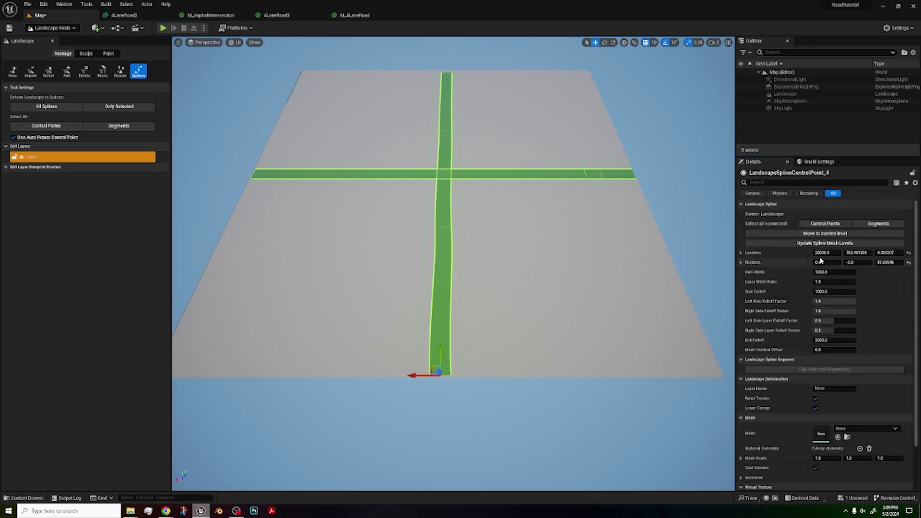
{"action": "left_click", "coordinate": [895, 262]}
{"action": "type", "text": "90"}
{"action": "key", "text": "Return"}
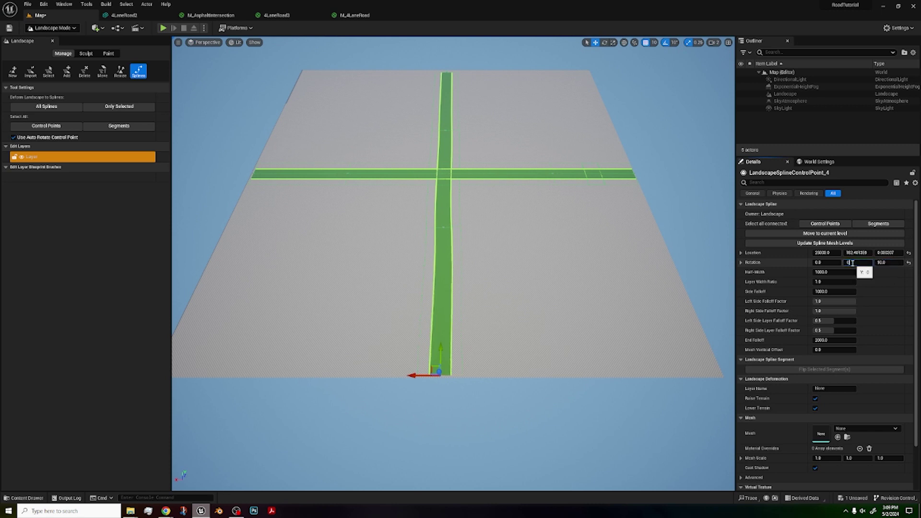
{"action": "left_click", "coordinate": [443, 227], "text": "ctrl"}
{"action": "type", "text": "90"}
{"action": "key", "text": "Return"}
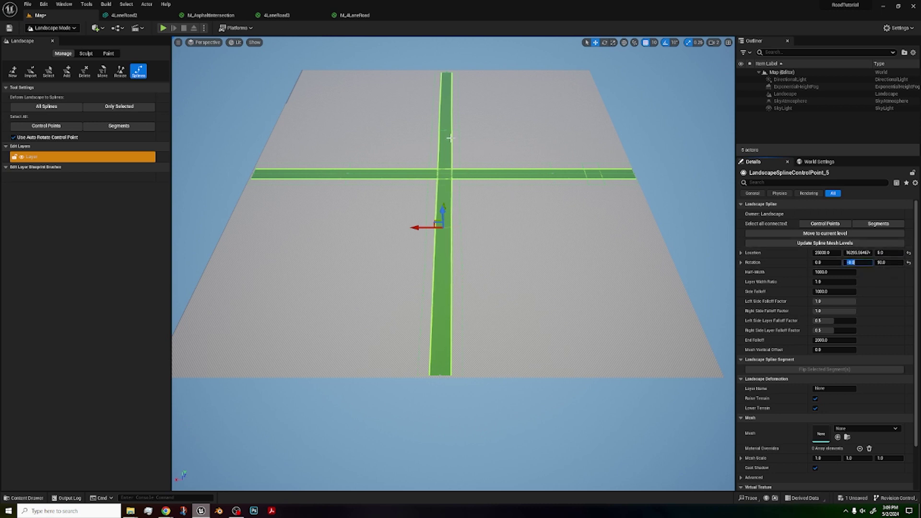
- Set the crossing spline's last two control points to a Z rotation of 90 and a Y rotation of 0
{"action": "left_click", "coordinate": [446, 130], "text": "ctrl"}
{"action": "left_click", "coordinate": [893, 263]}
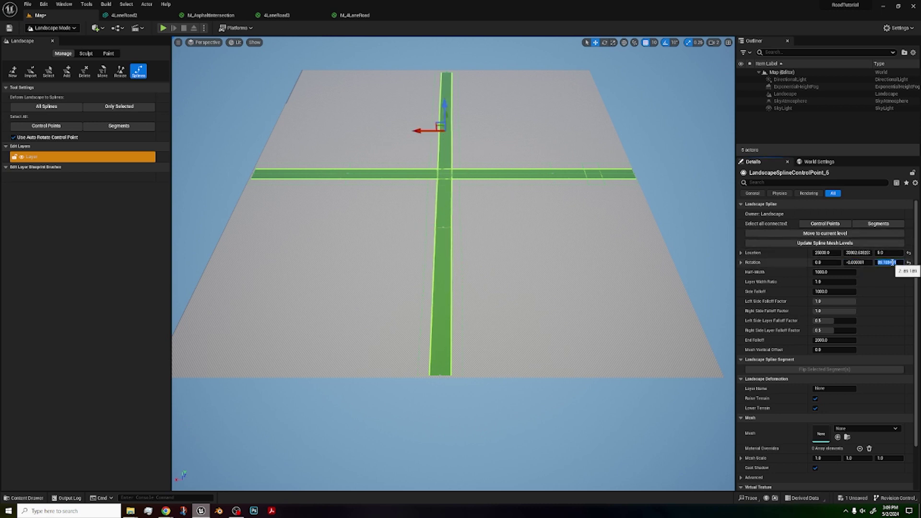
{"action": "left_click", "coordinate": [859, 262]}
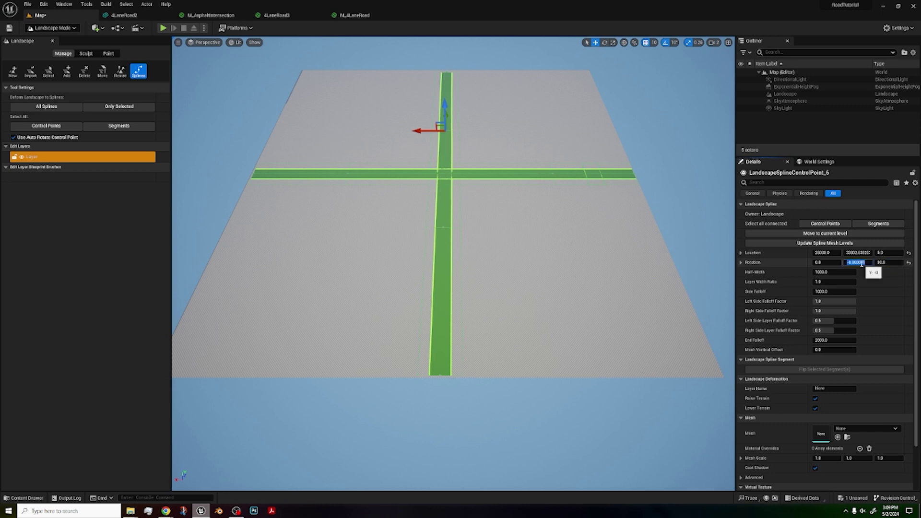
{"action": "type", "text": "0"}
{"action": "key", "text": "Return"}
{"action": "left_click", "coordinate": [447, 72]}
{"action": "left_click", "coordinate": [892, 263]}
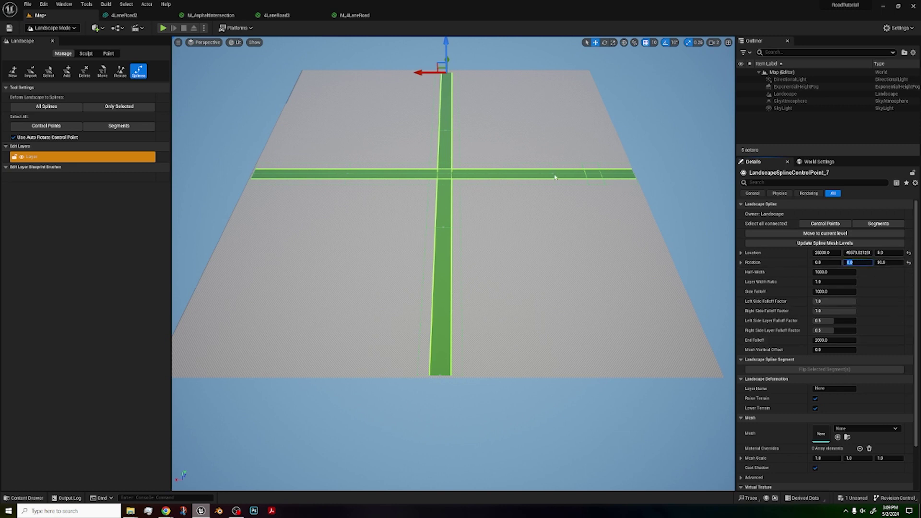
- Add a spline mesh entry to all segments of the first road spline and assign it the 4LaneRoad2 mesh
{"action": "left_click", "coordinate": [442, 132]}
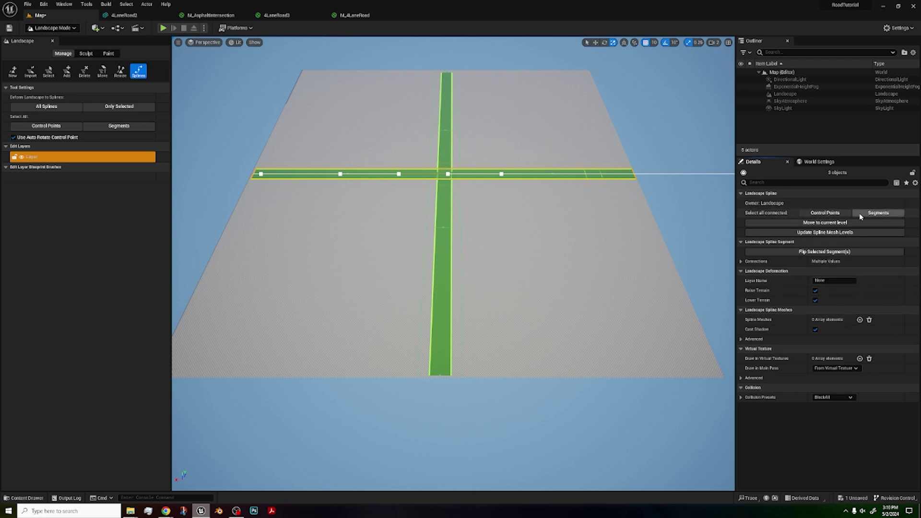
{"action": "left_click", "coordinate": [448, 173]}
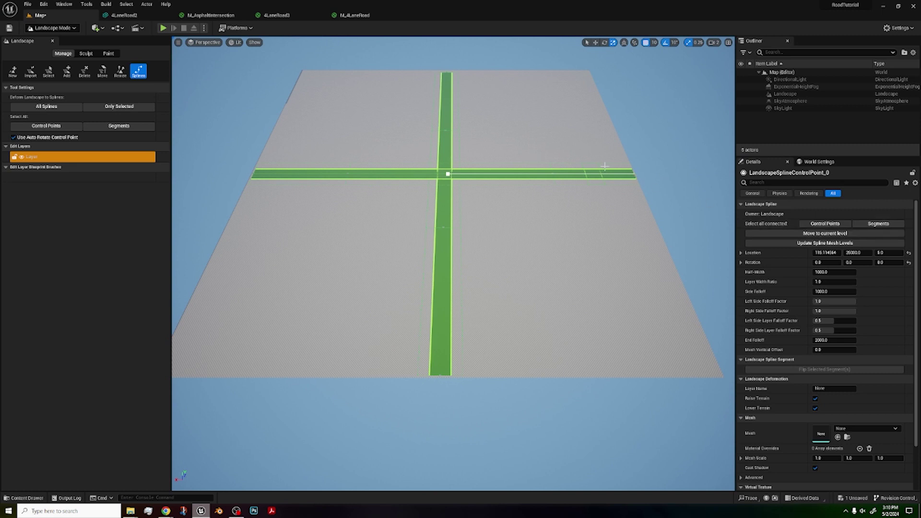
{"action": "left_click", "coordinate": [869, 224]}
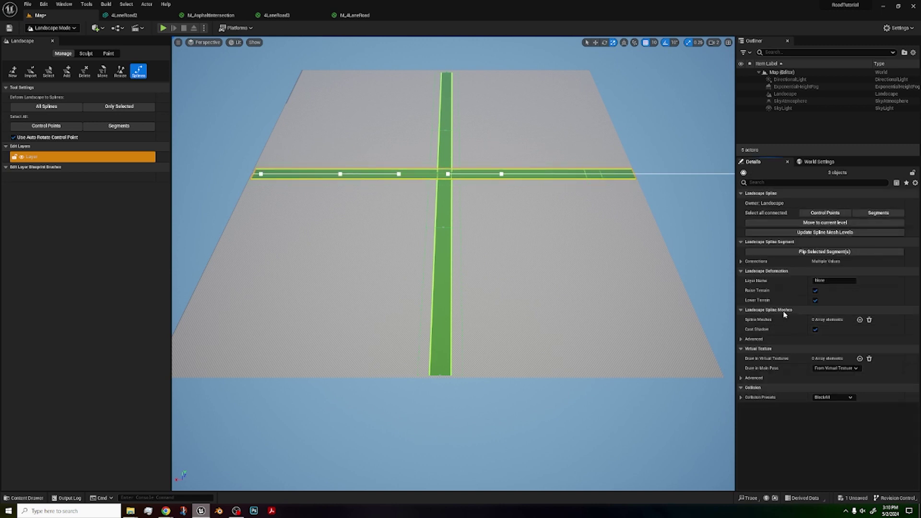
{"action": "left_click", "coordinate": [860, 320]}
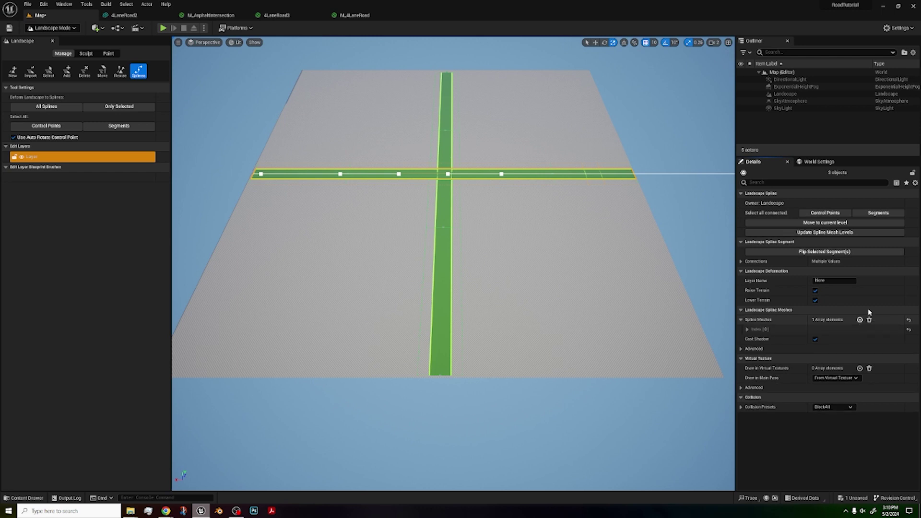
{"action": "scroll", "coordinate": [812, 284], "scroll_direction": "down", "scroll_amount": 1}
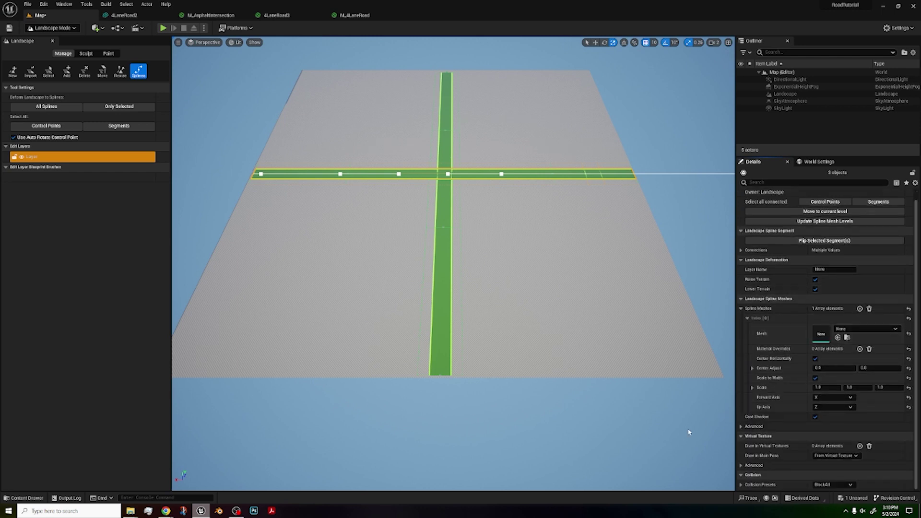
{"action": "left_click", "coordinate": [23, 498]}
{"action": "left_click", "coordinate": [225, 436]}
{"action": "left_click_drag", "start_coordinate": [226, 442], "coordinate": [827, 337]}
- Set the forward axis of the first road's spline mesh to Y
{"action": "right_click_drag", "start_coordinate": [406, 162], "coordinate": [300, 123]}
{"action": "key", "text": "w"}
{"action": "scroll", "coordinate": [406, 162], "scroll_direction": "up", "scroll_amount": 3}
{"action": "key", "text": "w"}
{"action": "key", "text": "s"}
{"action": "right_click_drag", "start_coordinate": [489, 158], "coordinate": [477, 175]}
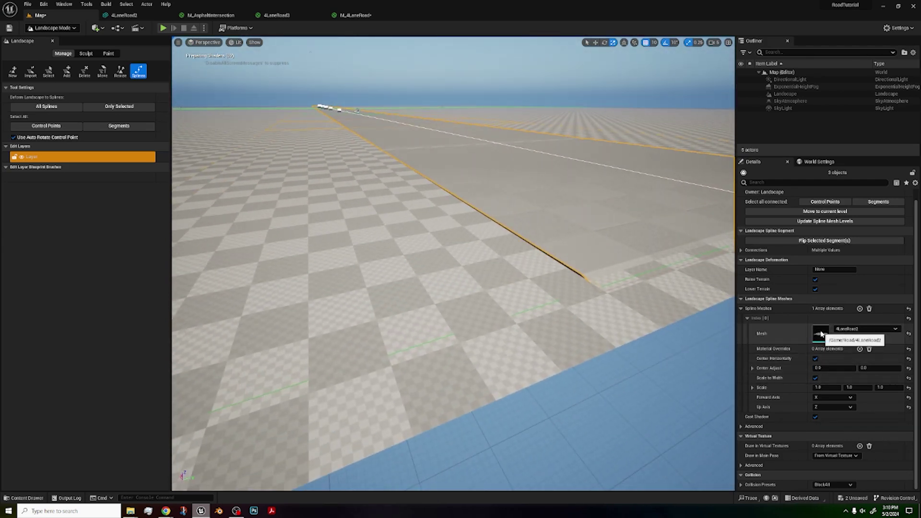
{"action": "left_click", "coordinate": [851, 397]}
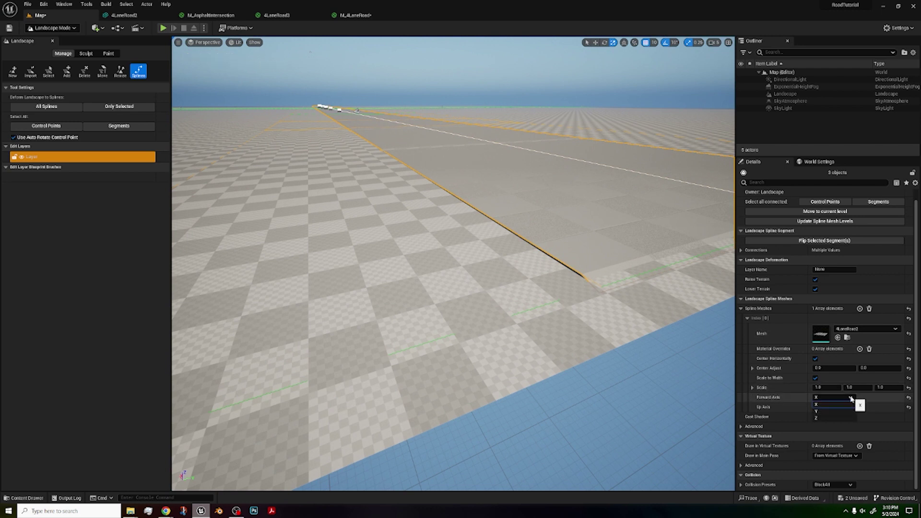
{"action": "left_click", "coordinate": [832, 414]}
- Add a spline mesh entry to all segments of the crossing spline and assign it the 4LaneRoad2 mesh
{"action": "right_click_drag", "start_coordinate": [575, 288], "coordinate": [614, 269]}
{"action": "right_click_drag", "start_coordinate": [447, 271], "coordinate": [371, 354]}
{"action": "left_click", "coordinate": [334, 381]}
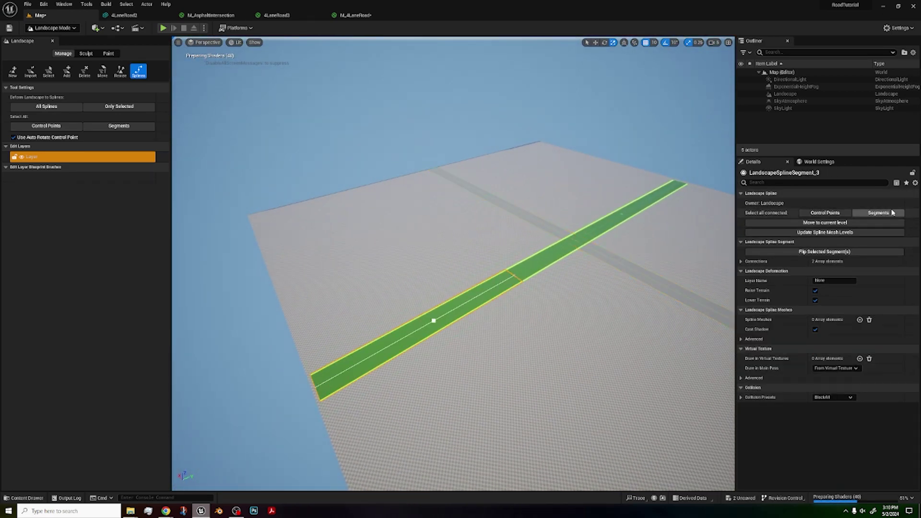
{"action": "left_click", "coordinate": [892, 212]}
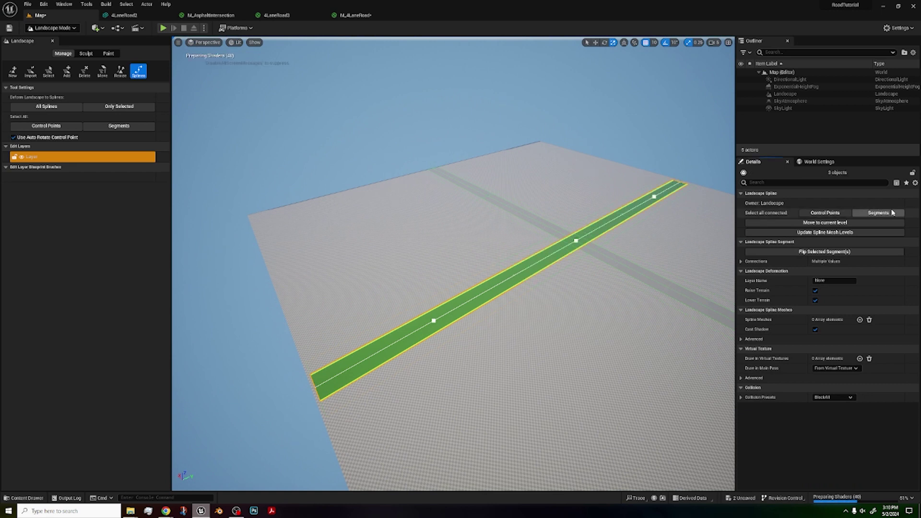
{"action": "left_click", "coordinate": [859, 319]}
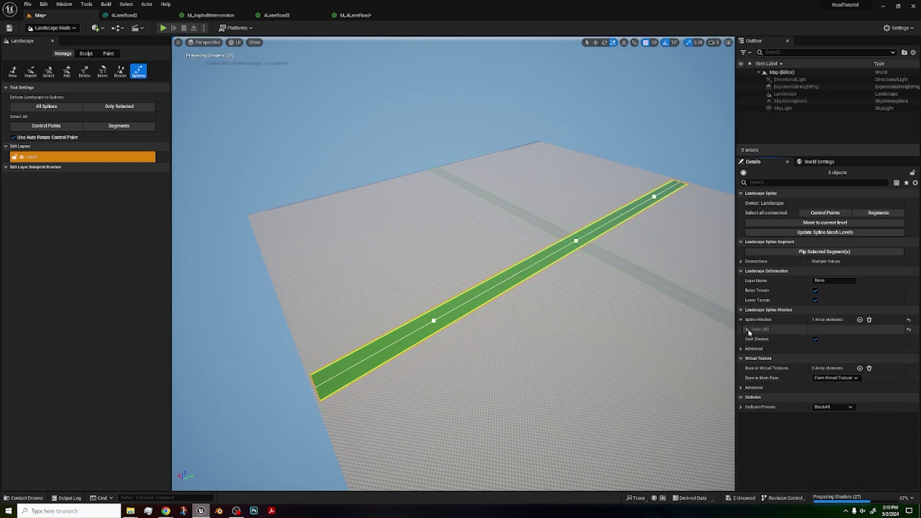
{"action": "left_click", "coordinate": [747, 329]}
{"action": "key", "text": "ctrl+space"}
{"action": "left_click", "coordinate": [838, 348]}
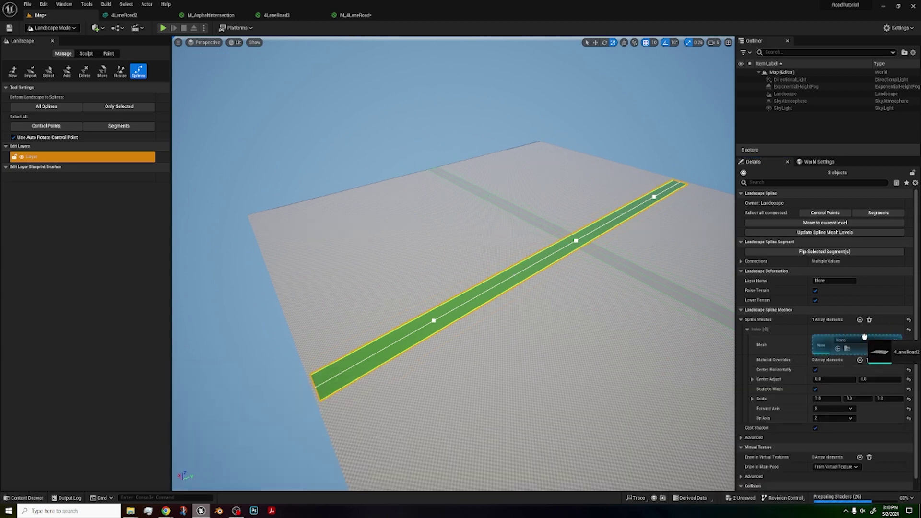
- Set the forward axis of the crossing spline's mesh to Y
{"action": "right_click_drag", "start_coordinate": [506, 328], "coordinate": [595, 328]}
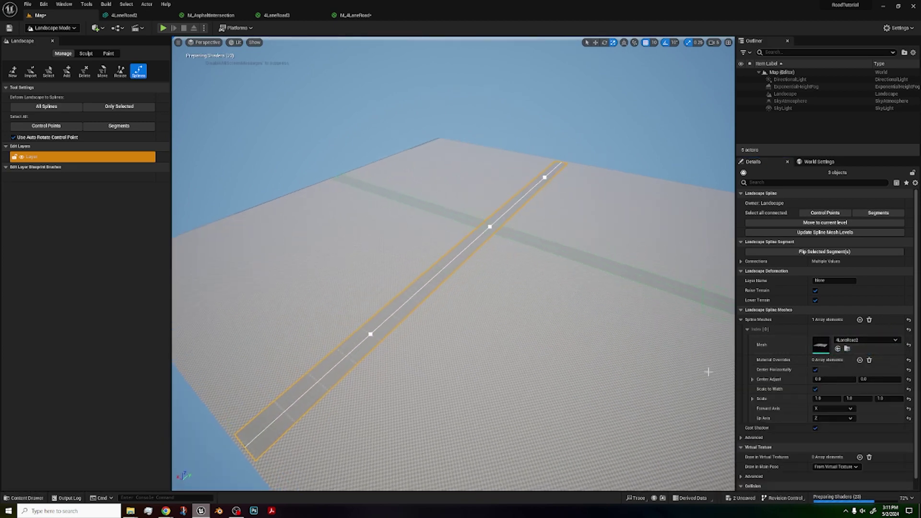
{"action": "left_click", "coordinate": [833, 408]}
{"action": "left_click", "coordinate": [836, 423]}
{"action": "left_click", "coordinate": [532, 329]}
{"action": "right_click_drag", "start_coordinate": [532, 329], "coordinate": [408, 319]}
- Select the crossing spline's first control point and open its Z location for editing
{"action": "left_click", "coordinate": [377, 291]}
{"action": "right_click_drag", "start_coordinate": [377, 292], "coordinate": [377, 292]}
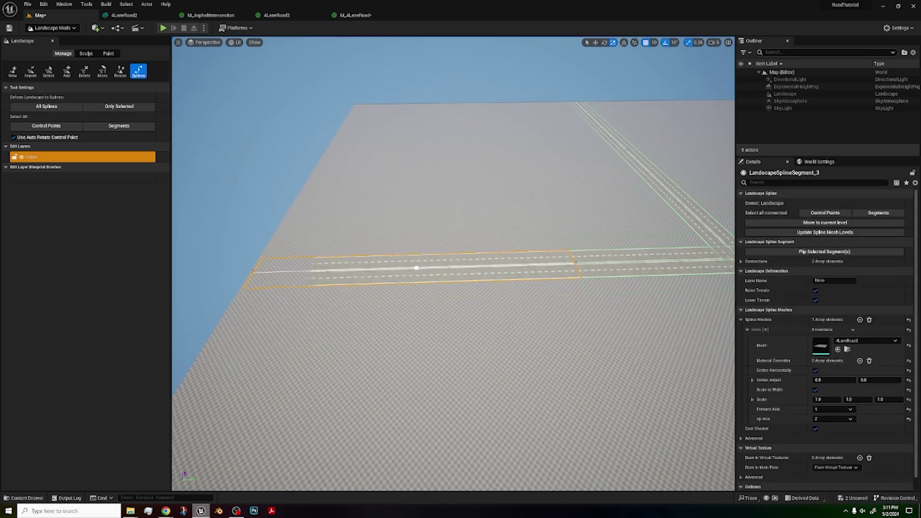
{"action": "left_click", "coordinate": [253, 268]}
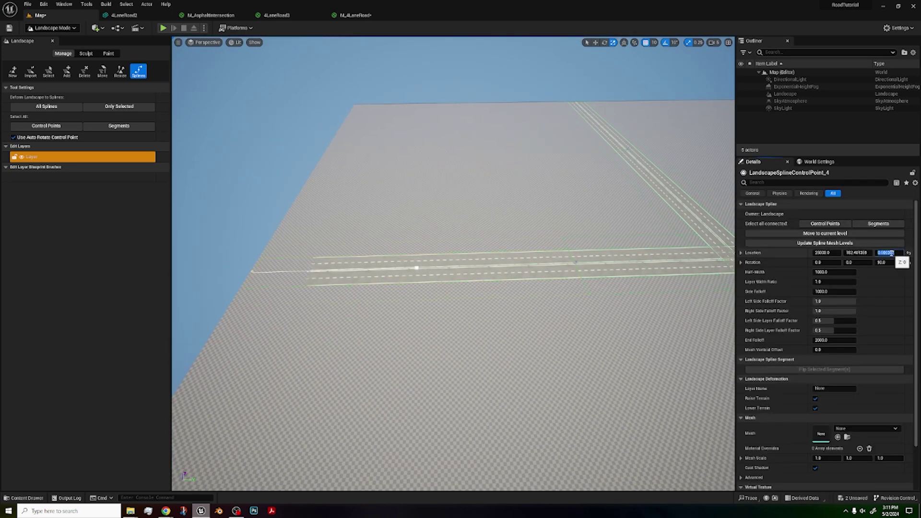
{"action": "right_click_drag", "start_coordinate": [710, 256], "coordinate": [772, 221]}
- Add a material override entry to the crossing spline's segment that runs through the intersection
{"action": "left_click", "coordinate": [374, 250]}
{"action": "right_click_drag", "start_coordinate": [374, 250], "coordinate": [451, 312]}
{"action": "key", "text": "w"}
{"action": "key", "text": "w"}
{"action": "key", "text": "s"}
{"action": "right_click_drag", "start_coordinate": [555, 85], "coordinate": [555, 85]}
{"action": "left_click", "coordinate": [466, 300]}
{"action": "right_click_drag", "start_coordinate": [466, 300], "coordinate": [449, 292]}
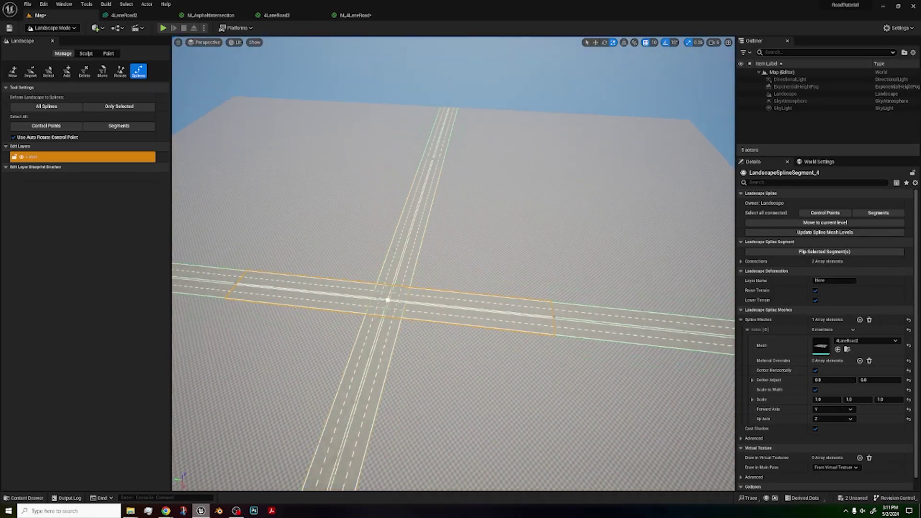
{"action": "scroll", "coordinate": [758, 340], "scroll_direction": "down", "scroll_amount": 1}
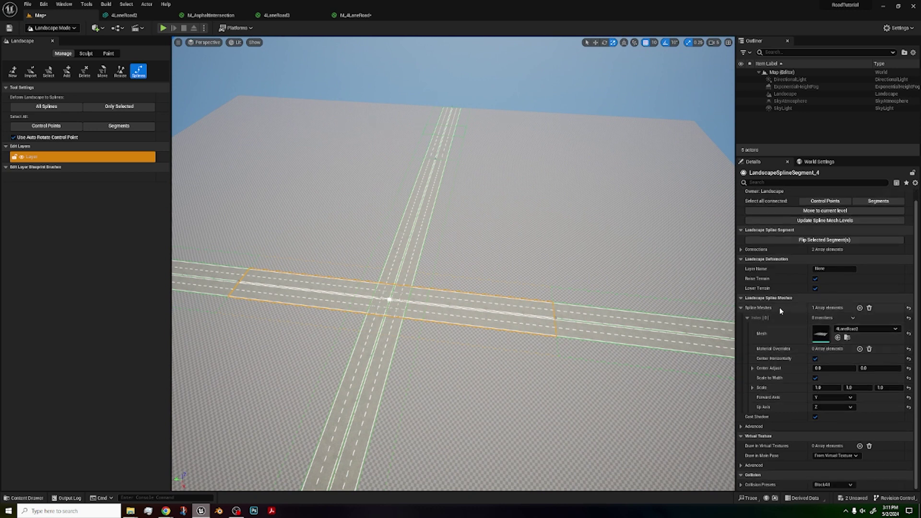
{"action": "left_click", "coordinate": [860, 349]}
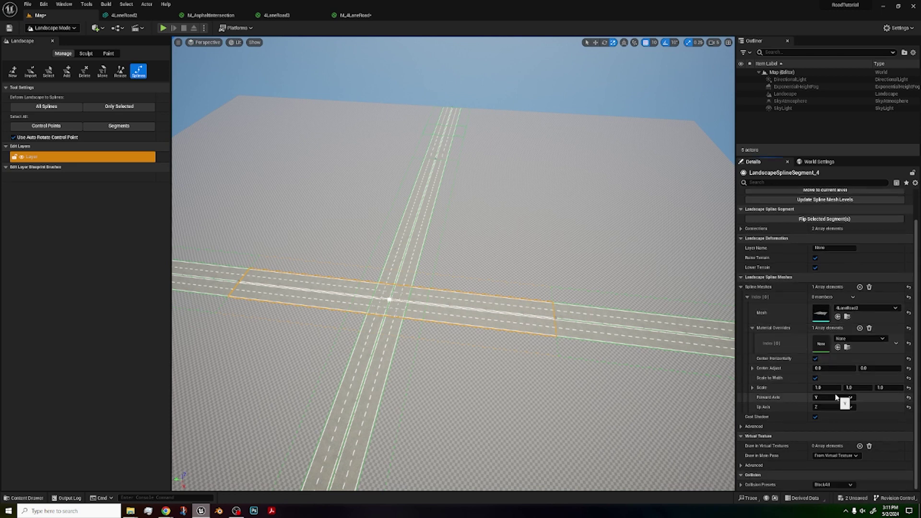
- Assign the M_AsphaltIntersection material from the Asphalt_Texture folder to the crossing segment's material override
{"action": "left_click", "coordinate": [27, 499]}
{"action": "left_click", "coordinate": [59, 419]}
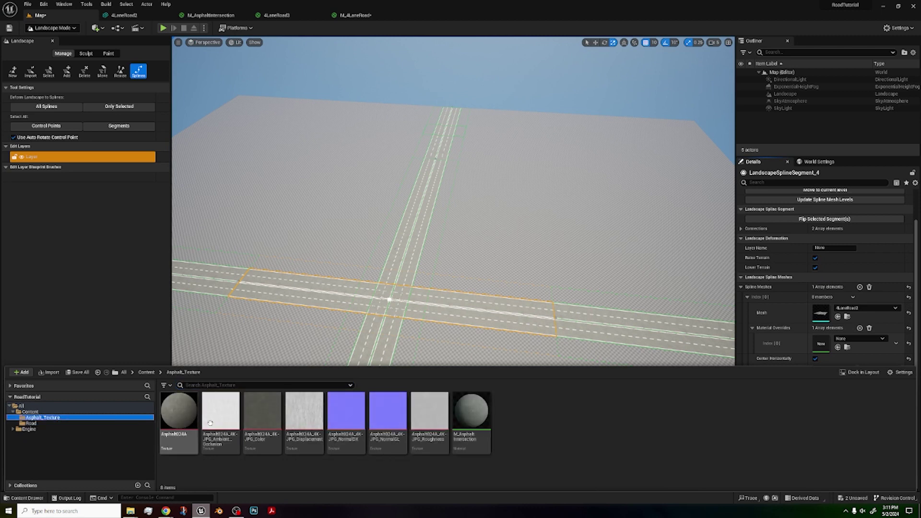
{"action": "left_click", "coordinate": [473, 444]}
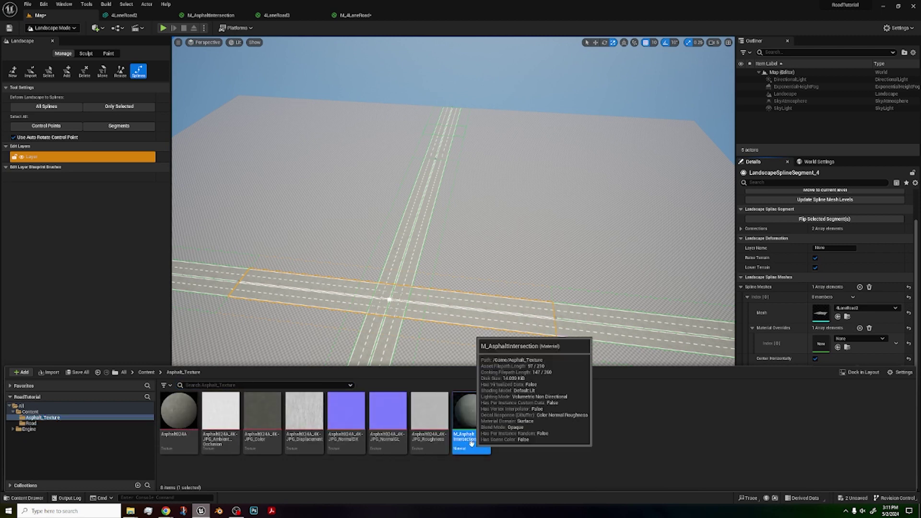
{"action": "left_click_drag", "start_coordinate": [472, 442], "coordinate": [821, 344]}
- Override the material of the first road's segment through the intersection with M_AsphaltIntersection and save that material asset
{"action": "right_click_drag", "start_coordinate": [530, 245], "coordinate": [522, 256]}
{"action": "left_click", "coordinate": [408, 295]}
{"action": "right_click_drag", "start_coordinate": [397, 353], "coordinate": [480, 293]}
{"action": "left_click", "coordinate": [860, 349]}
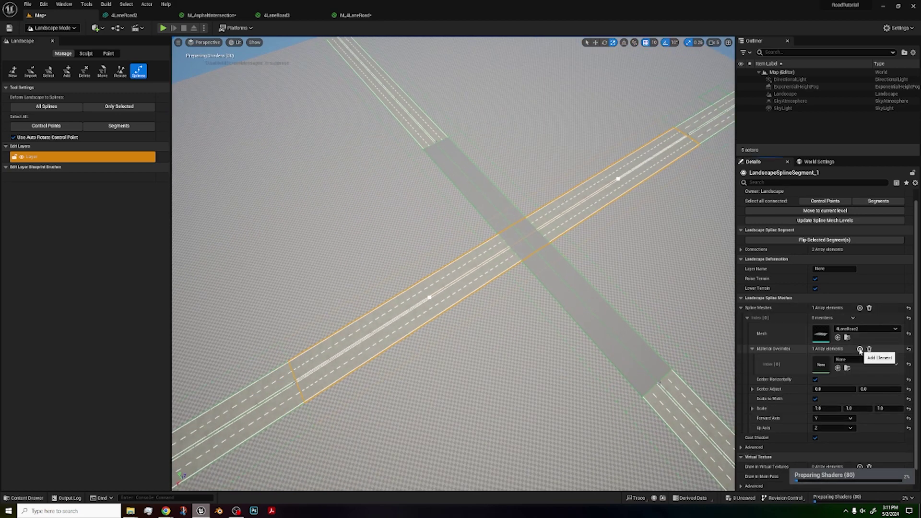
{"action": "key", "text": "ctrl+space"}
{"action": "left_click_drag", "start_coordinate": [472, 418], "coordinate": [820, 350]}
{"action": "right_click", "coordinate": [478, 241]}
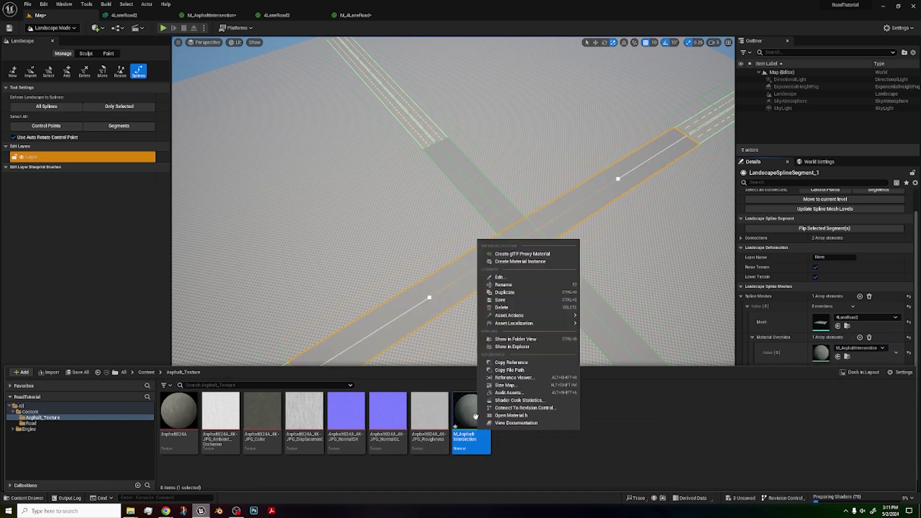
{"action": "left_click", "coordinate": [503, 302]}
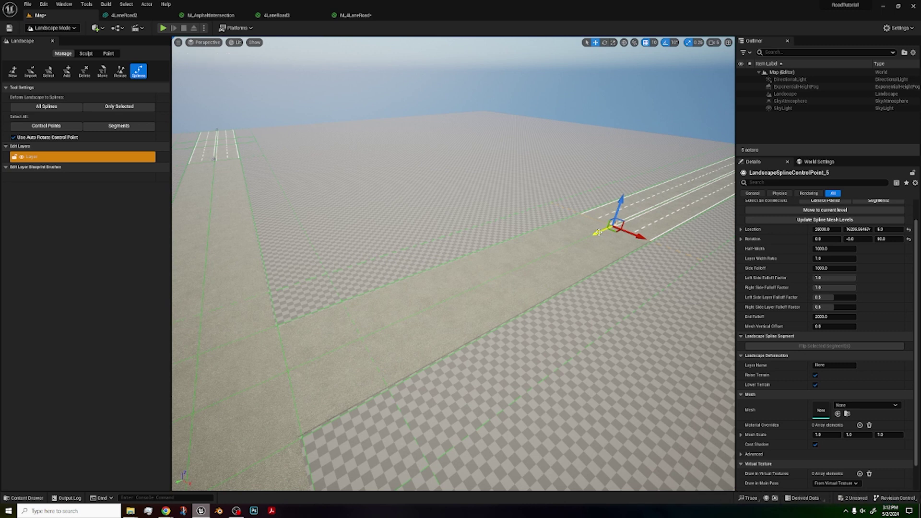
- Move the crossing spline's second control point to the intersection's edge at Y location 24000 and save the changes
{"action": "left_click_drag", "start_coordinate": [599, 232], "coordinate": [354, 353]}
{"action": "key", "text": "ctrl+s"}
{"action": "key", "text": "ctrl+s"}
- Set the Y location of the crossing spline's third control point to 26000
{"action": "right_click_drag", "start_coordinate": [354, 352], "coordinate": [211, 365]}
{"action": "right_click_drag", "start_coordinate": [471, 198], "coordinate": [452, 206]}
{"action": "key", "text": "s"}
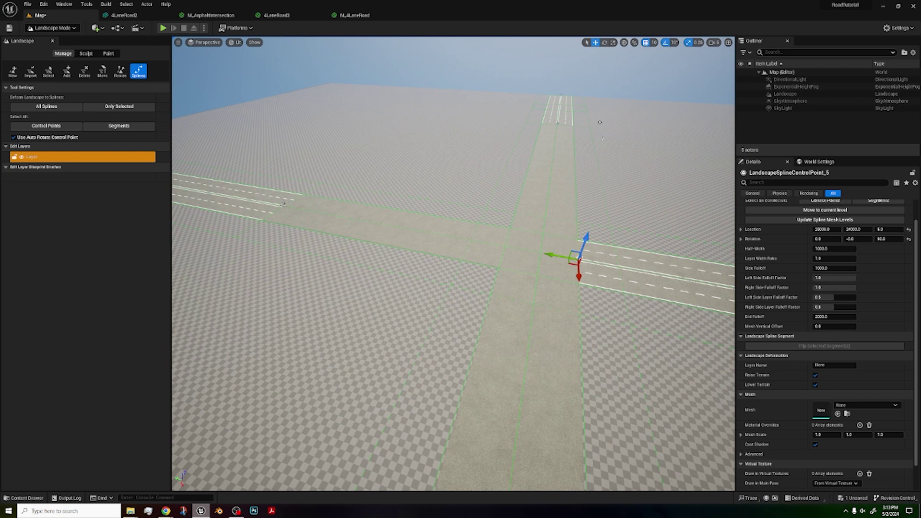
{"action": "left_click", "coordinate": [283, 204]}
{"action": "left_click", "coordinate": [858, 229]}
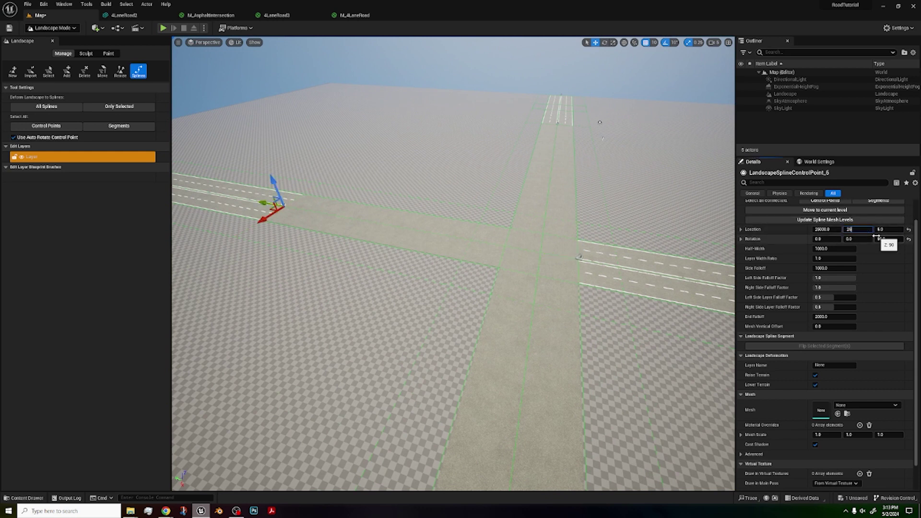
{"action": "key", "text": "Return"}
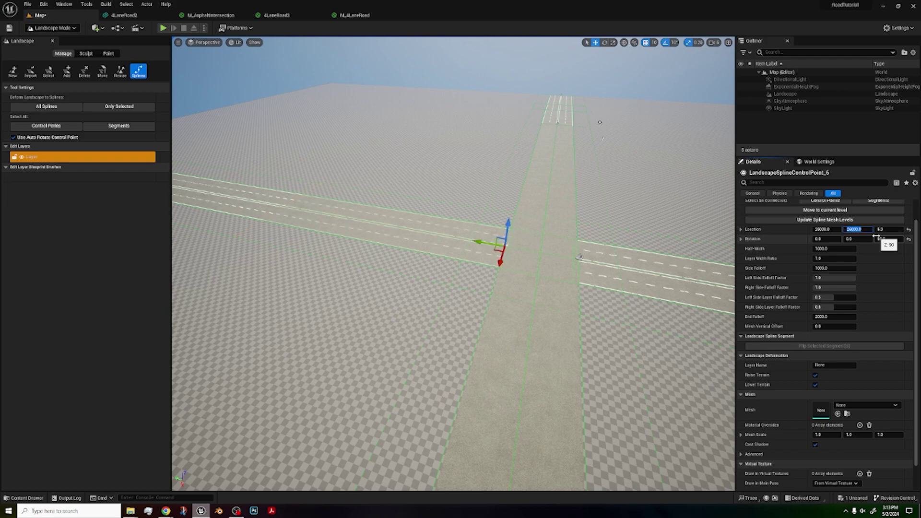
- Check the location and rotation values of the control points at the road ends
{"action": "key", "text": "w"}
{"action": "right_click_drag", "start_coordinate": [623, 225], "coordinate": [677, 163]}
{"action": "key", "text": "w"}
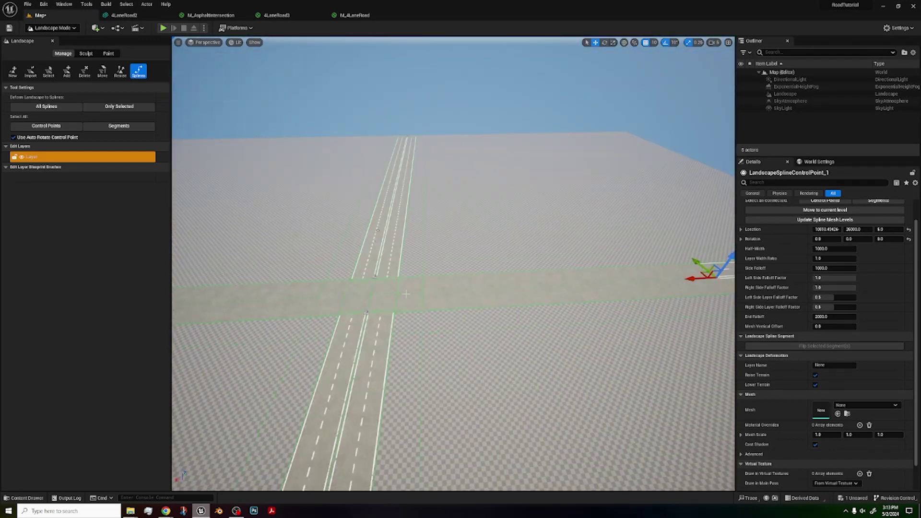
{"action": "right_click_drag", "start_coordinate": [406, 294], "coordinate": [507, 238]}
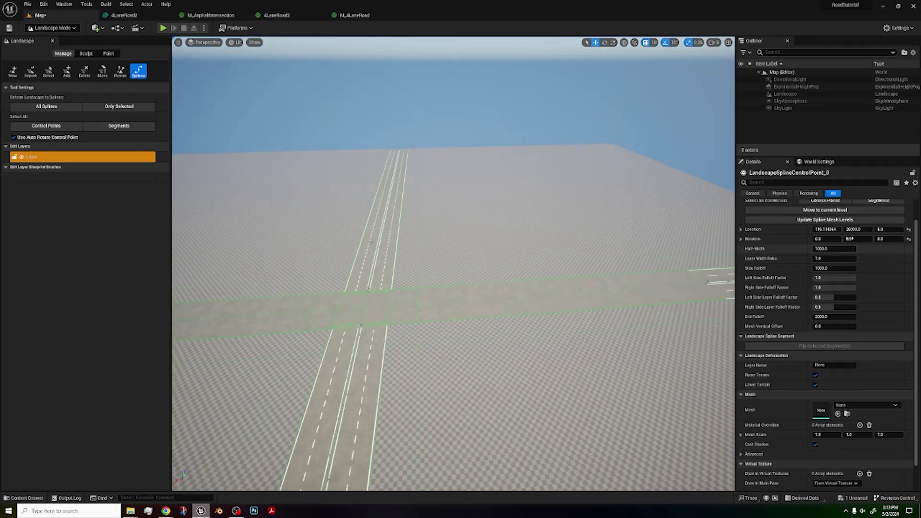
{"action": "key", "text": "Return"}
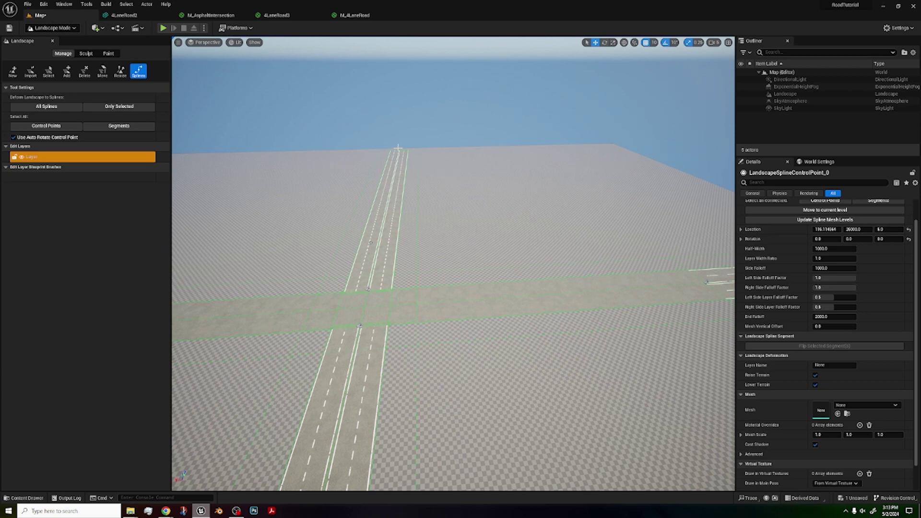
{"action": "left_click", "coordinate": [398, 151]}
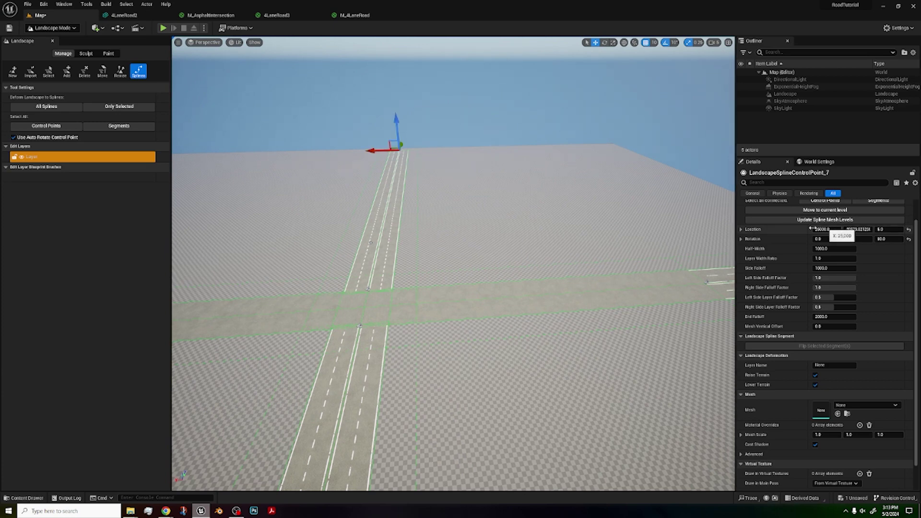
{"action": "right_click_drag", "start_coordinate": [657, 262], "coordinate": [687, 255]}
- Set the X location of the first road spline's second control point to 24000
{"action": "left_click", "coordinate": [666, 272]}
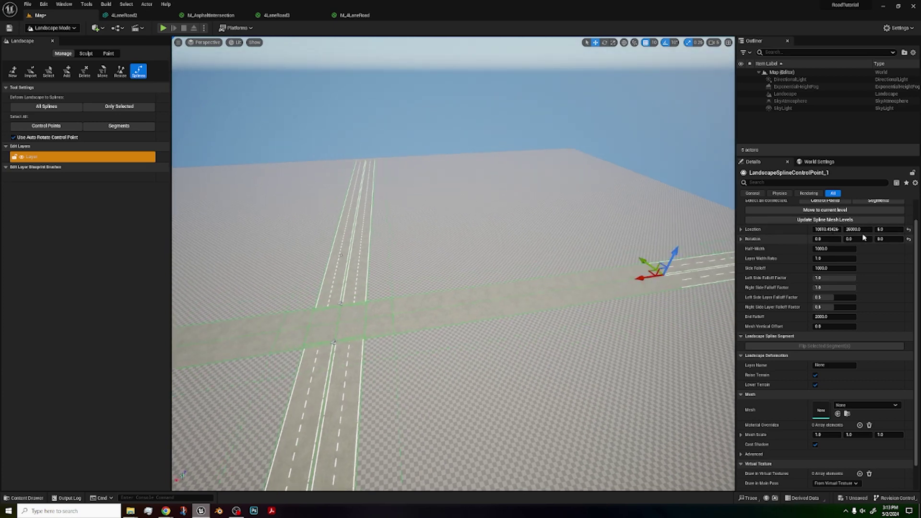
{"action": "left_click", "coordinate": [825, 229]}
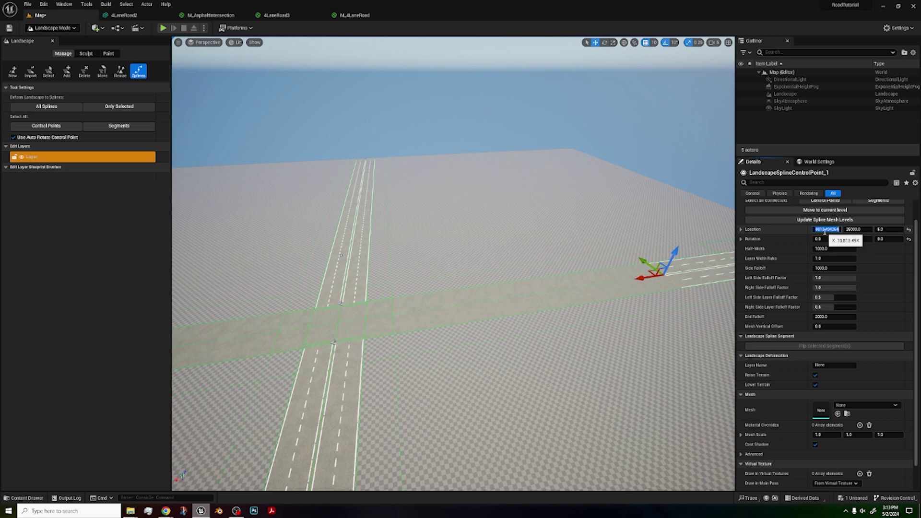
{"action": "type", "text": "26000"}
{"action": "key", "text": "Return"}
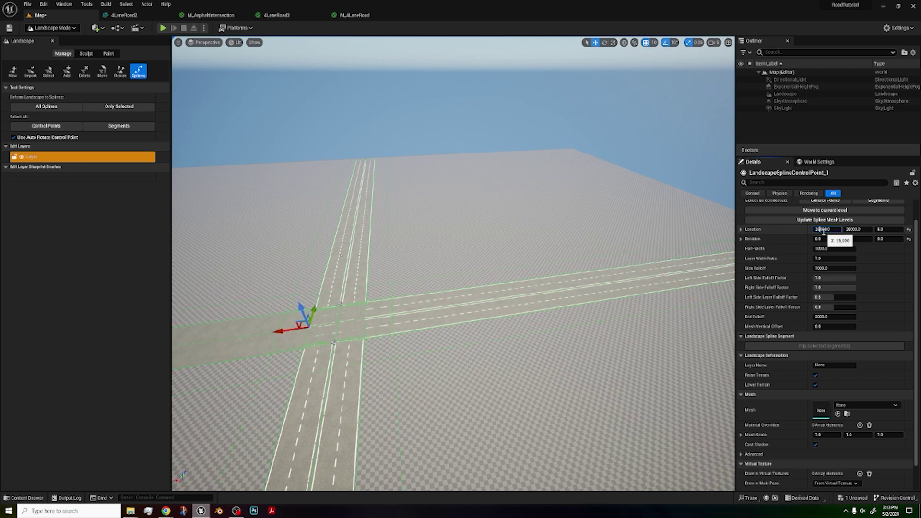
{"action": "key", "text": "Return"}
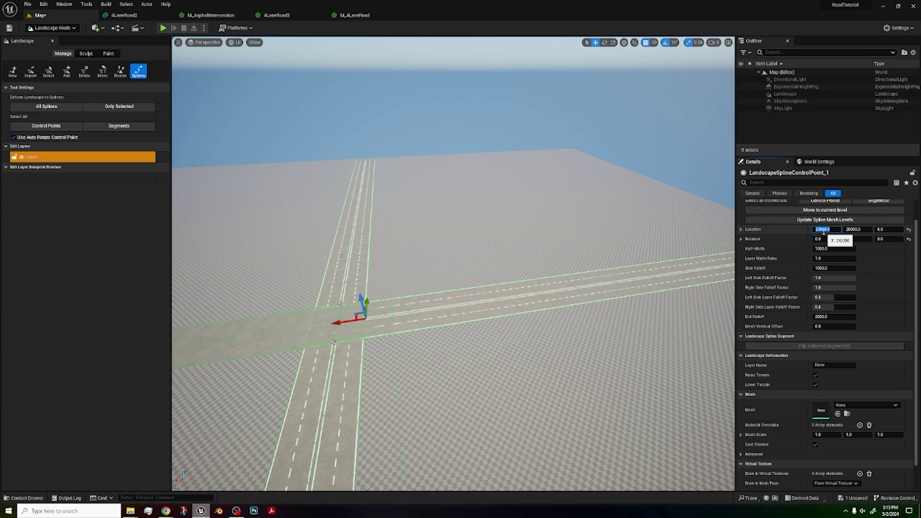
- Set the X location of the first road spline's third control point to 26000 and save the map
{"action": "right_click_drag", "start_coordinate": [388, 227], "coordinate": [293, 227]}
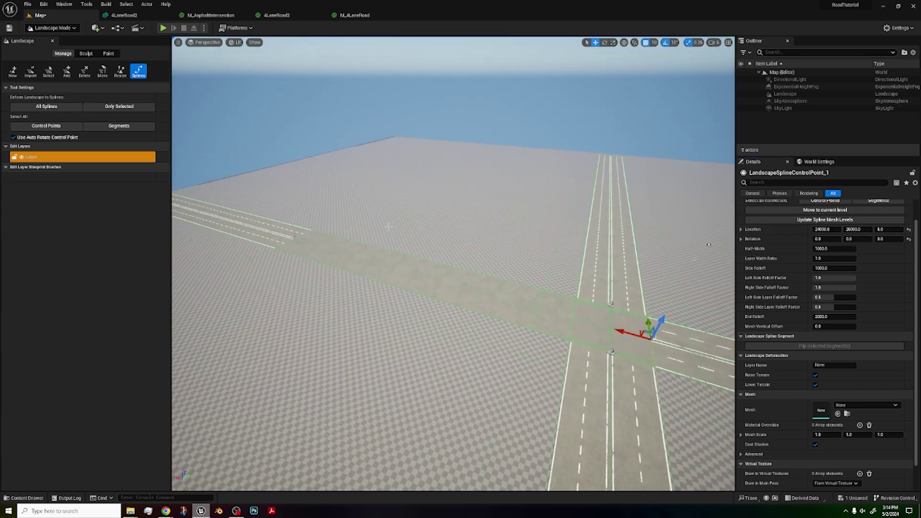
{"action": "left_click", "coordinate": [294, 236]}
{"action": "left_click", "coordinate": [831, 230]}
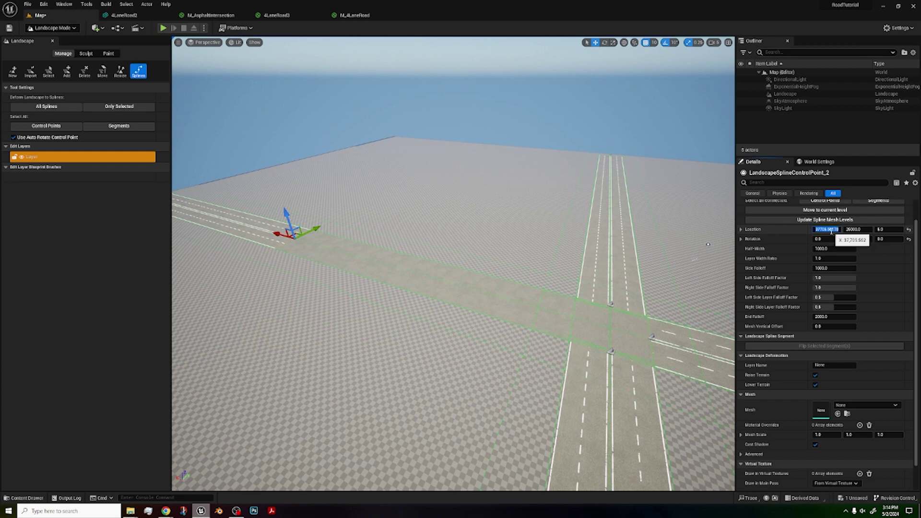
{"action": "type", "text": "26000"}
{"action": "key", "text": "Return"}
{"action": "right_click_drag", "start_coordinate": [624, 269], "coordinate": [379, 125]}
{"action": "left_click", "coordinate": [512, 146]}
{"action": "right_click_drag", "start_coordinate": [510, 152], "coordinate": [511, 152]}
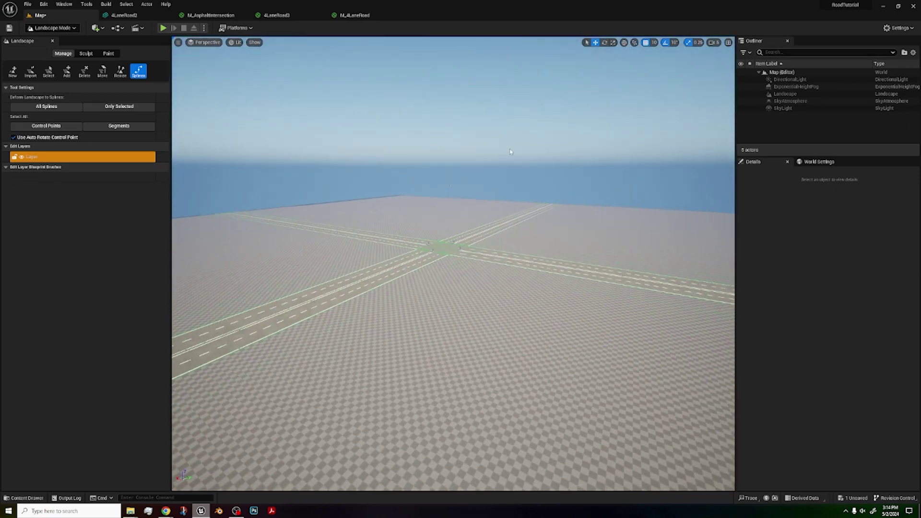
{"action": "key", "text": "ctrl+s"}
- Add the Vehicle blueprint content pack to the project
{"action": "left_click", "coordinate": [24, 498]}
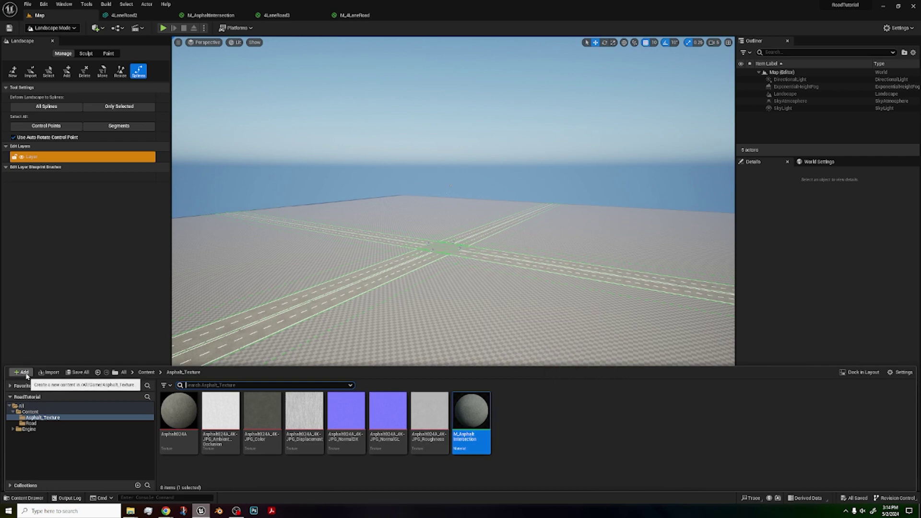
{"action": "left_click", "coordinate": [27, 373]}
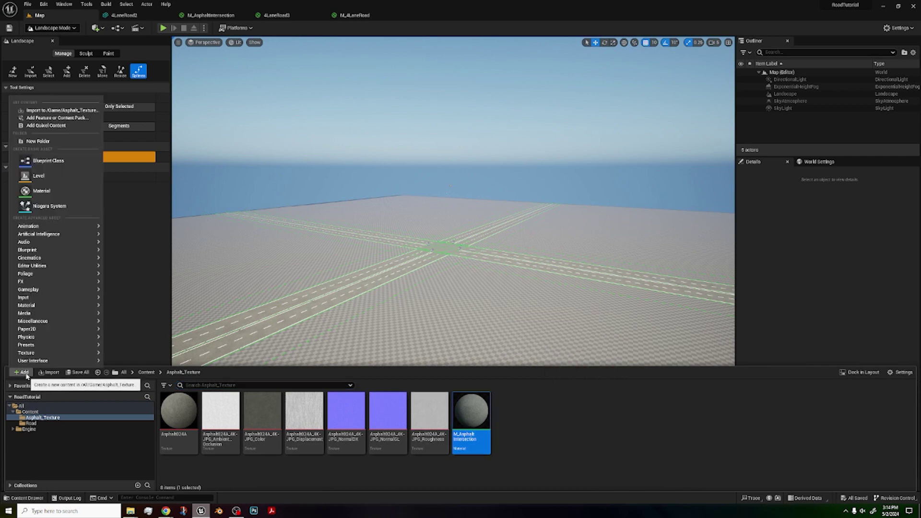
{"action": "left_click", "coordinate": [70, 120]}
{"action": "left_click", "coordinate": [359, 272]}
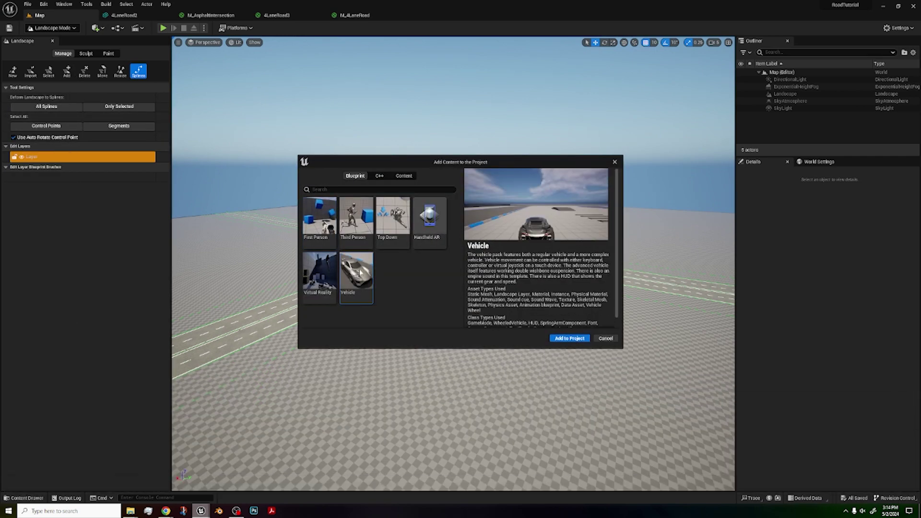
{"action": "left_click", "coordinate": [565, 339]}
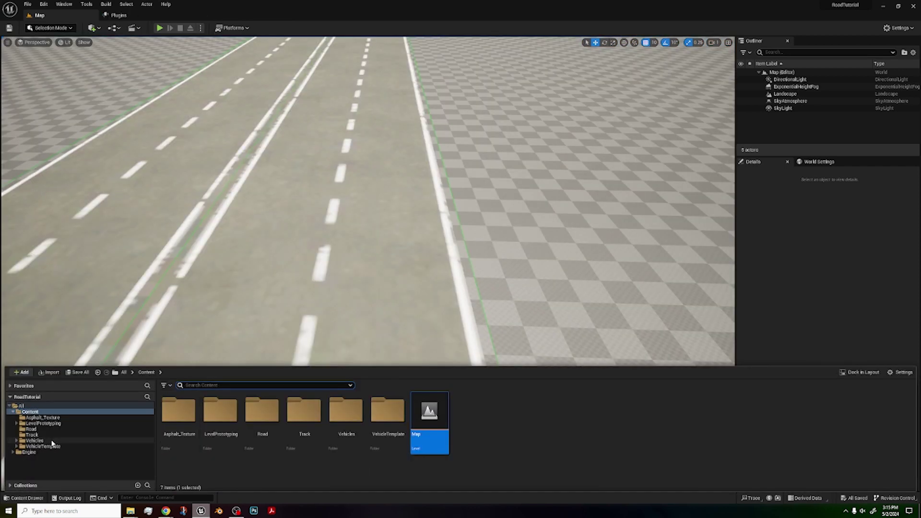
- Place the SKM_SportsCar mesh from the Vehicles/SportsCar folder in the road's outer lane, rotated about 90° to align with the lane
{"action": "left_click", "coordinate": [53, 440]}
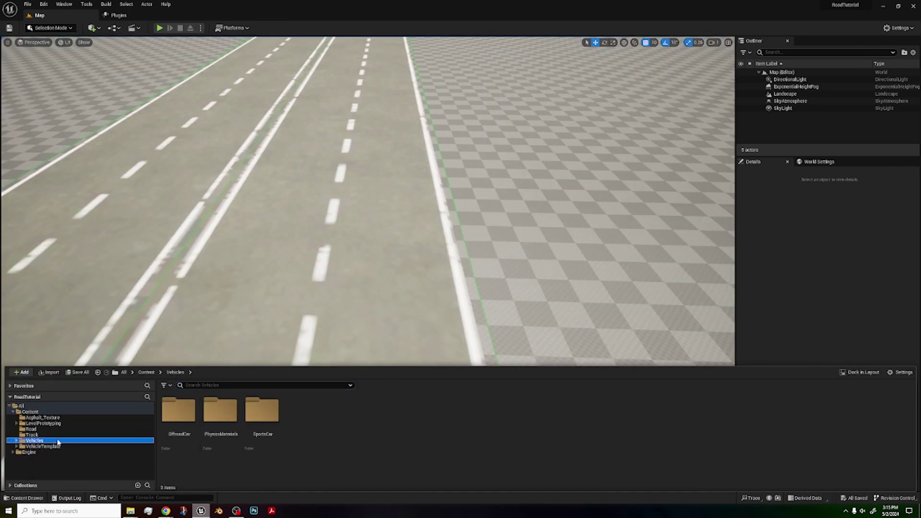
{"action": "double_click", "coordinate": [263, 428]}
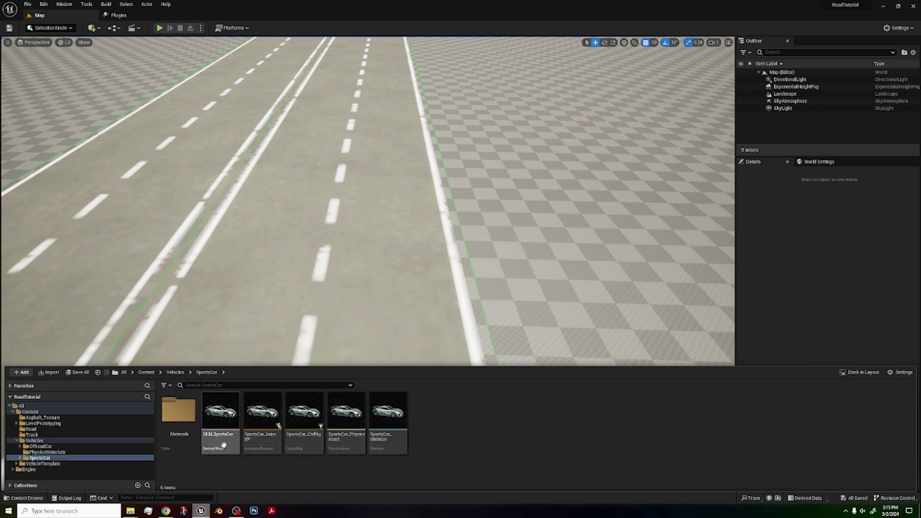
{"action": "left_click_drag", "start_coordinate": [222, 445], "coordinate": [372, 255]}
{"action": "key", "text": "e"}
{"action": "key", "text": "w"}
{"action": "left_click", "coordinate": [520, 219]}
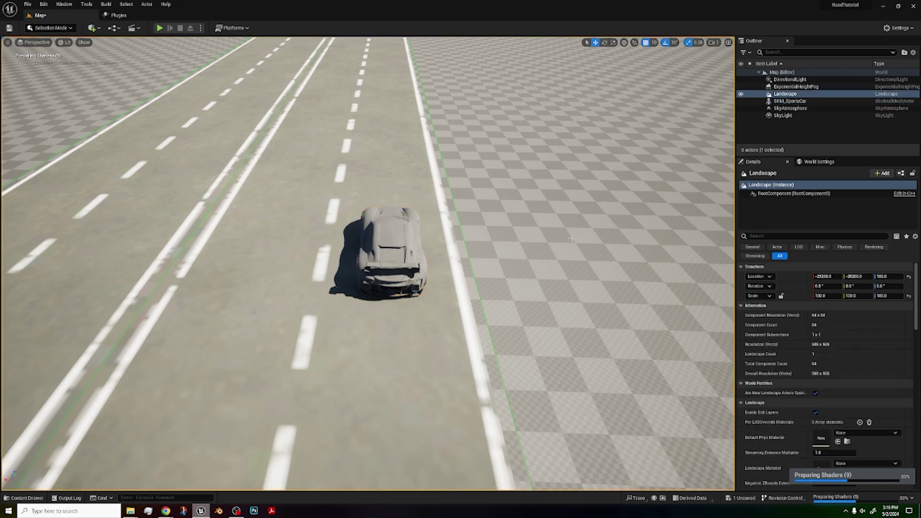
{"action": "right_click_drag", "start_coordinate": [520, 219], "coordinate": [251, 180]}
{"action": "key", "text": "d"}
{"action": "key", "text": "s"}
{"action": "right_click_drag", "start_coordinate": [557, 216], "coordinate": [545, 233]}
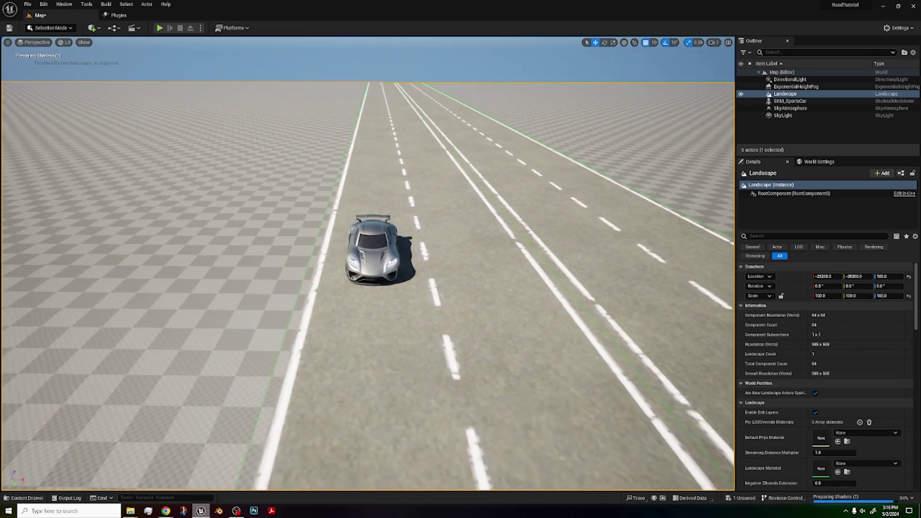
{"action": "left_click", "coordinate": [373, 249]}
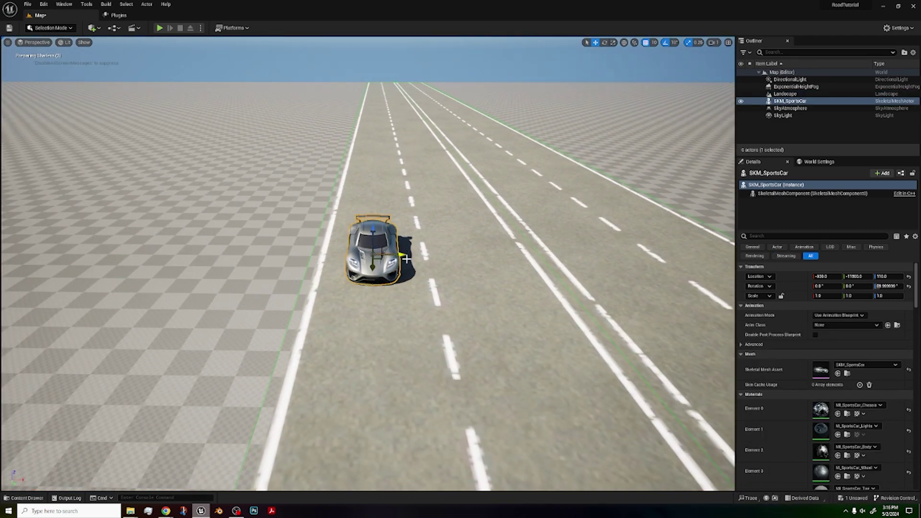
- Try a Y scale of 2 on the spline meshes of all connected segments of the car's road, and return it to 1
{"action": "left_click", "coordinate": [50, 27]}
{"action": "left_click", "coordinate": [60, 47]}
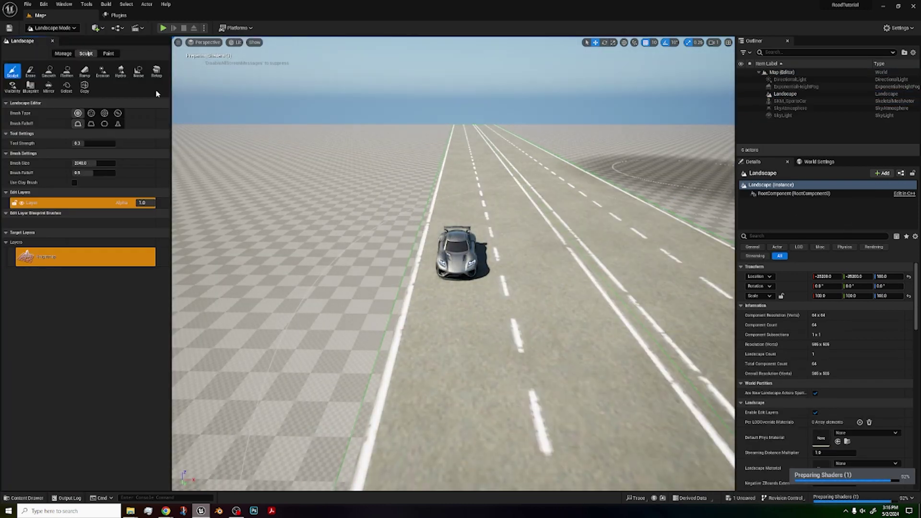
{"action": "left_click", "coordinate": [63, 53]}
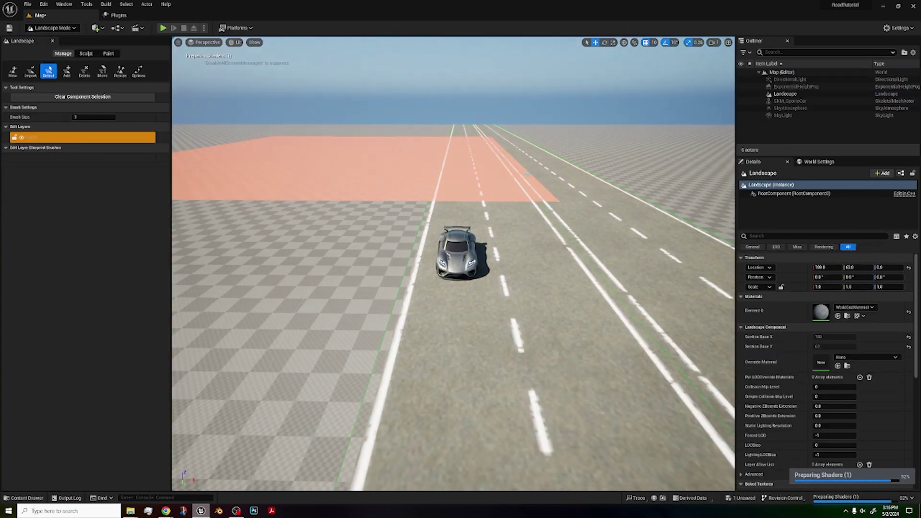
{"action": "left_click", "coordinate": [138, 71]}
{"action": "left_click", "coordinate": [547, 192]}
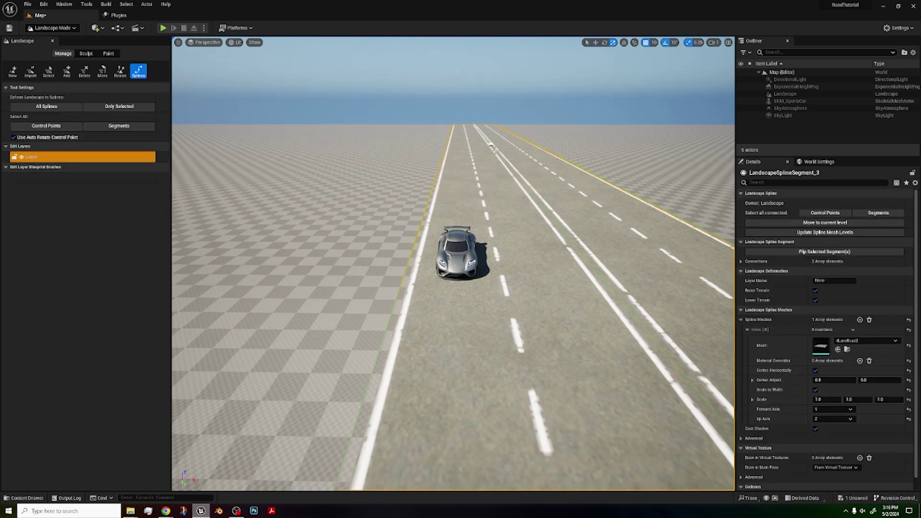
{"action": "left_click", "coordinate": [873, 213]}
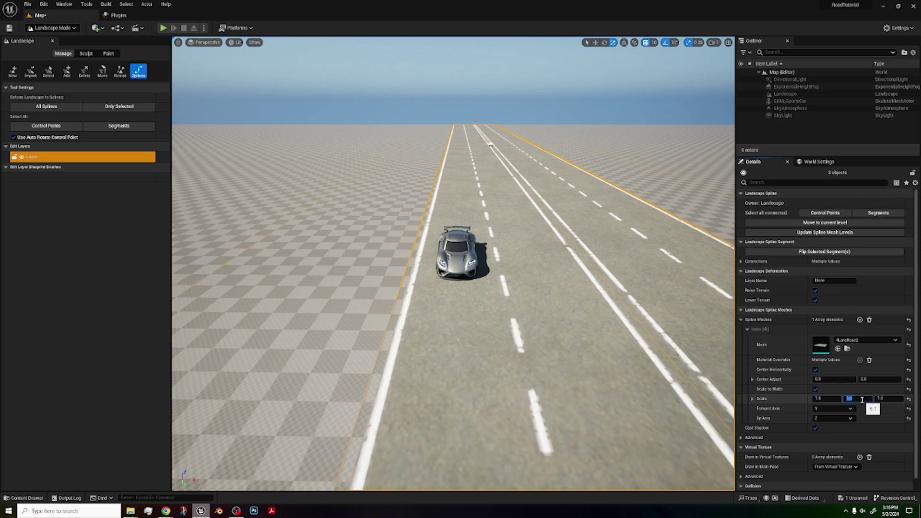
{"action": "key", "text": "Return"}
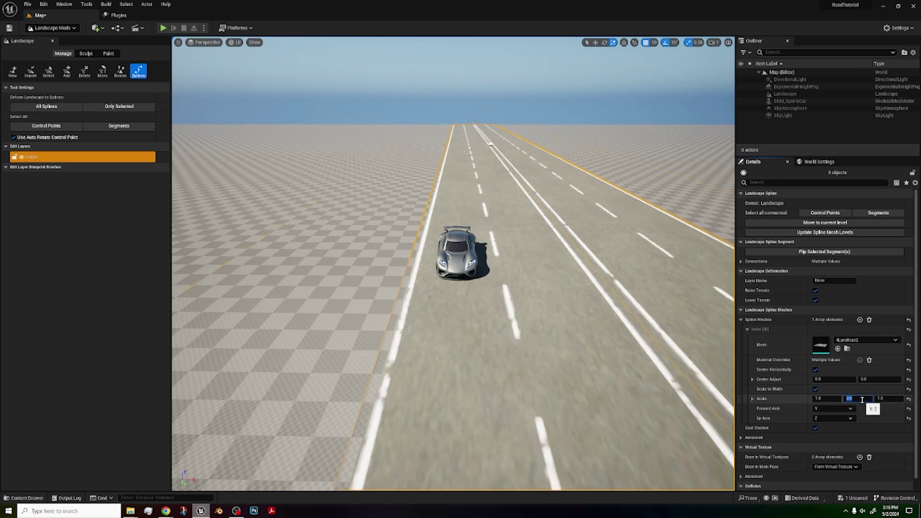
{"action": "type", "text": "1"}
{"action": "key", "text": "Return"}
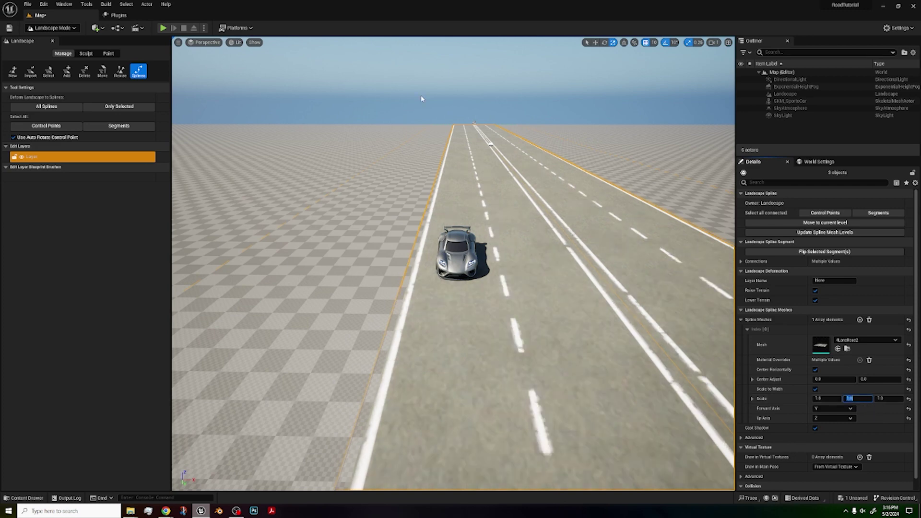
- Deselect the road segments and save the map with the sports car placed
{"action": "left_click", "coordinate": [475, 83]}
{"action": "right_click", "coordinate": [717, 83]}
{"action": "right_click_drag", "start_coordinate": [717, 83], "coordinate": [749, 88]}
{"action": "key", "text": "d"}
{"action": "right_click_drag", "start_coordinate": [472, 265], "coordinate": [473, 265]}
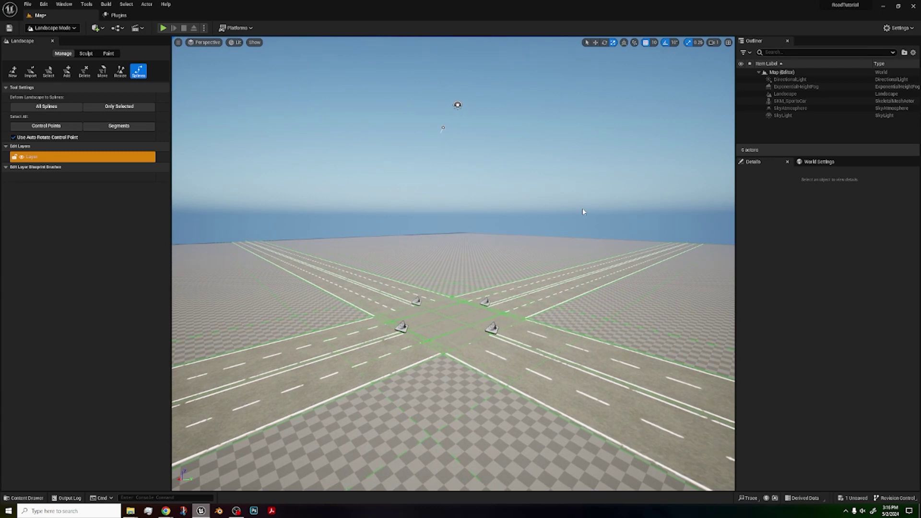
{"action": "key", "text": "ctrl+s"}
{"action": "right_click_drag", "start_coordinate": [435, 202], "coordinate": [435, 202]}
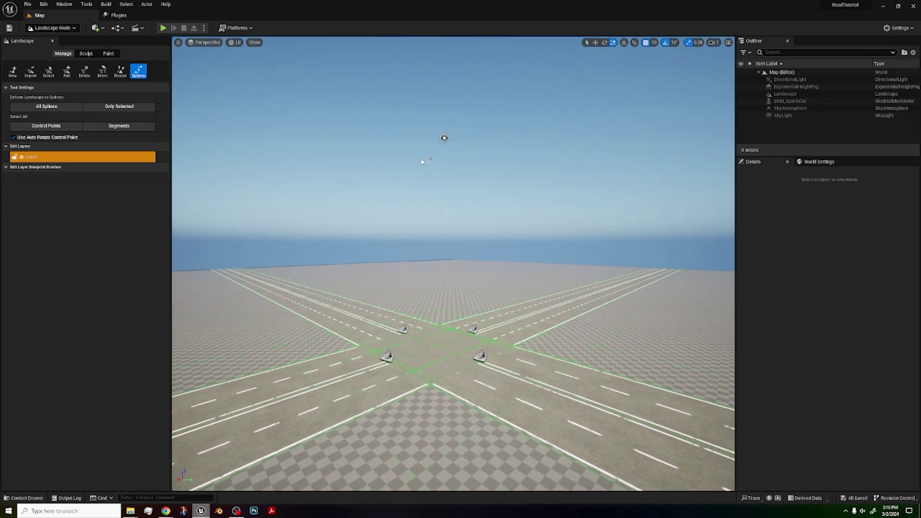